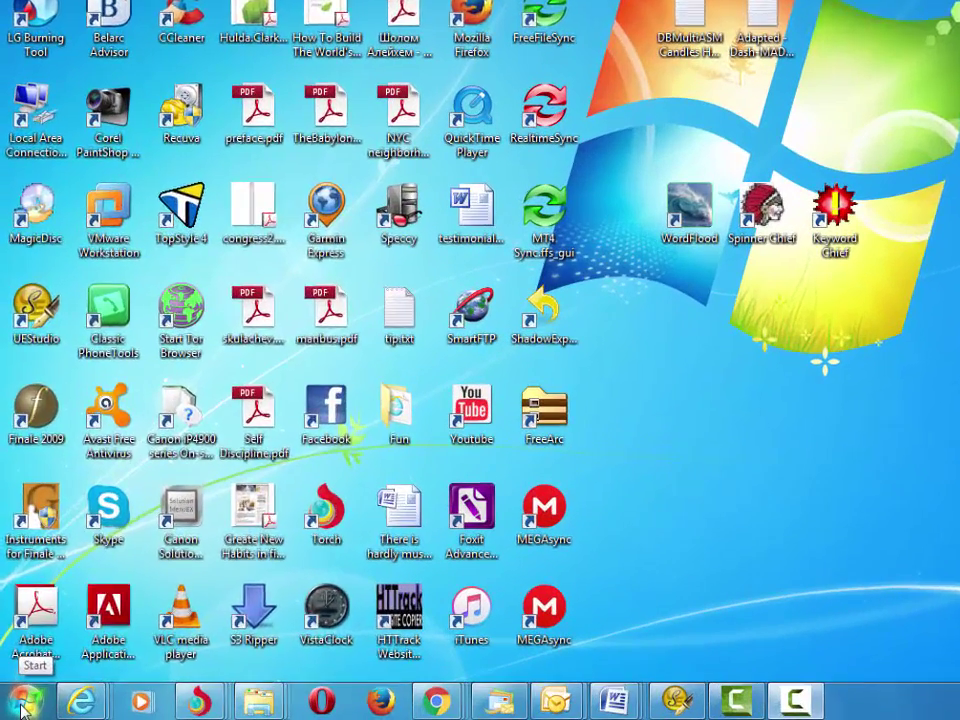
- Launch Remote Desktop Connection from the Start menu, via a 'Remote' search and then Accessories
left_click(15, 707)
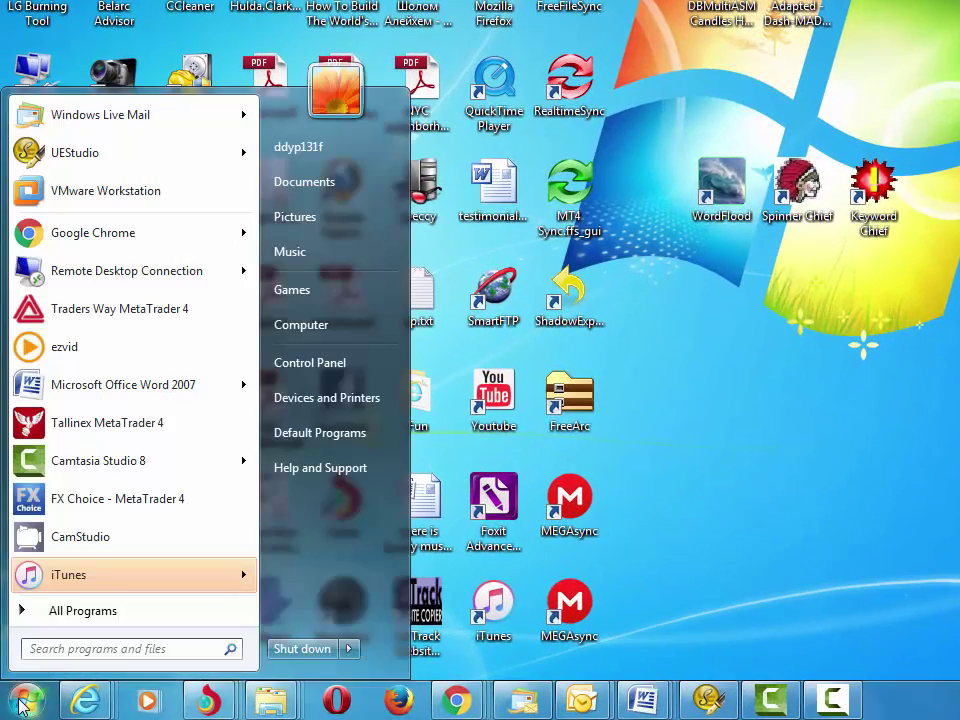
type("Rem")
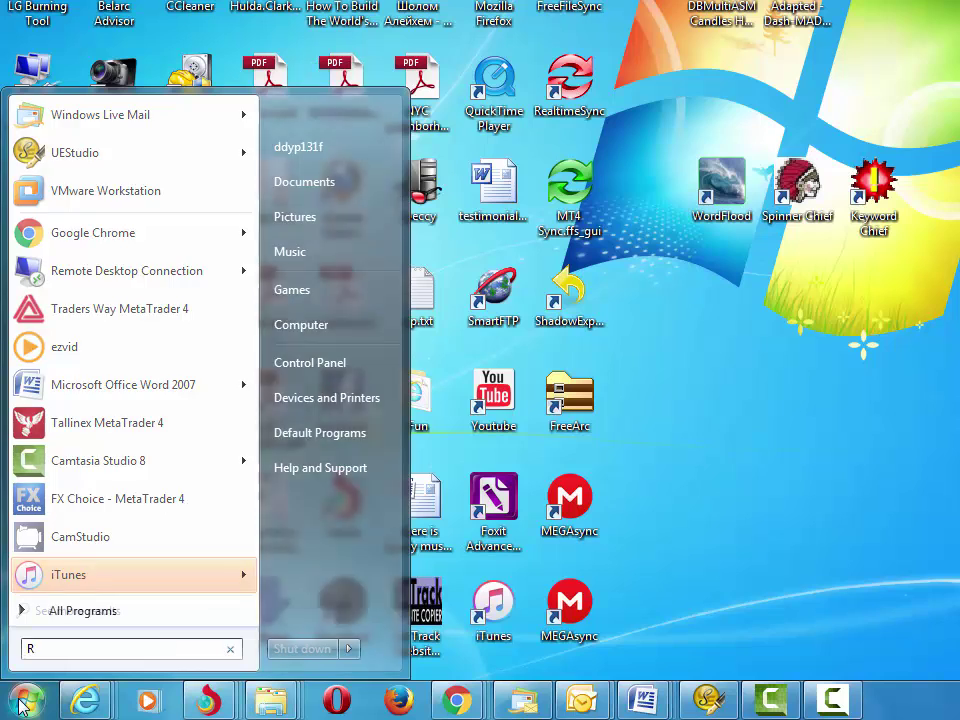
type("ote")
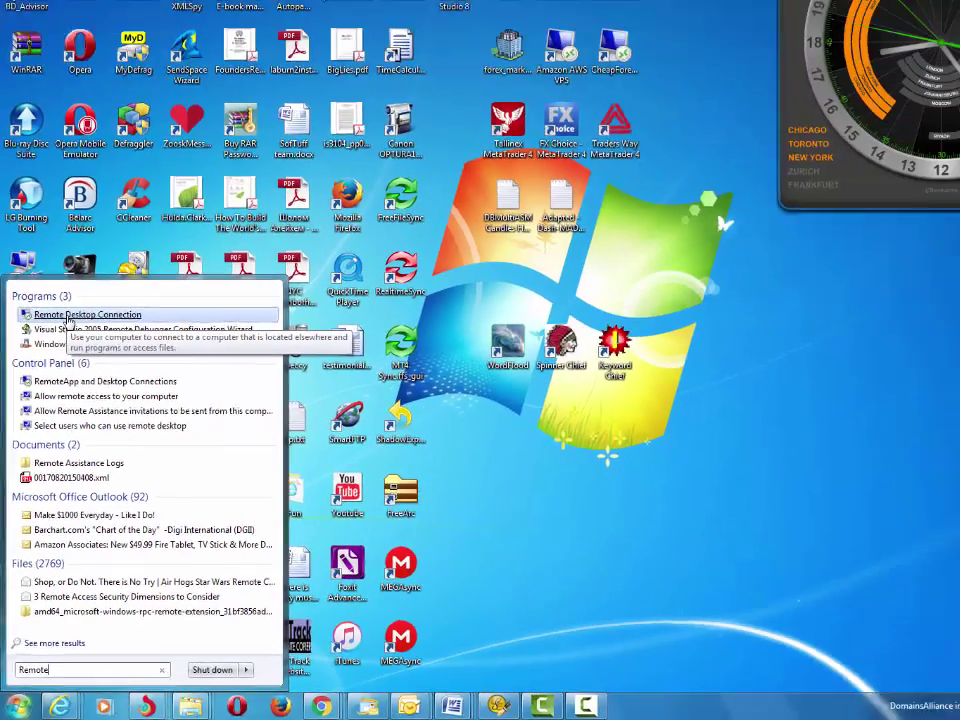
left_click(97, 148)
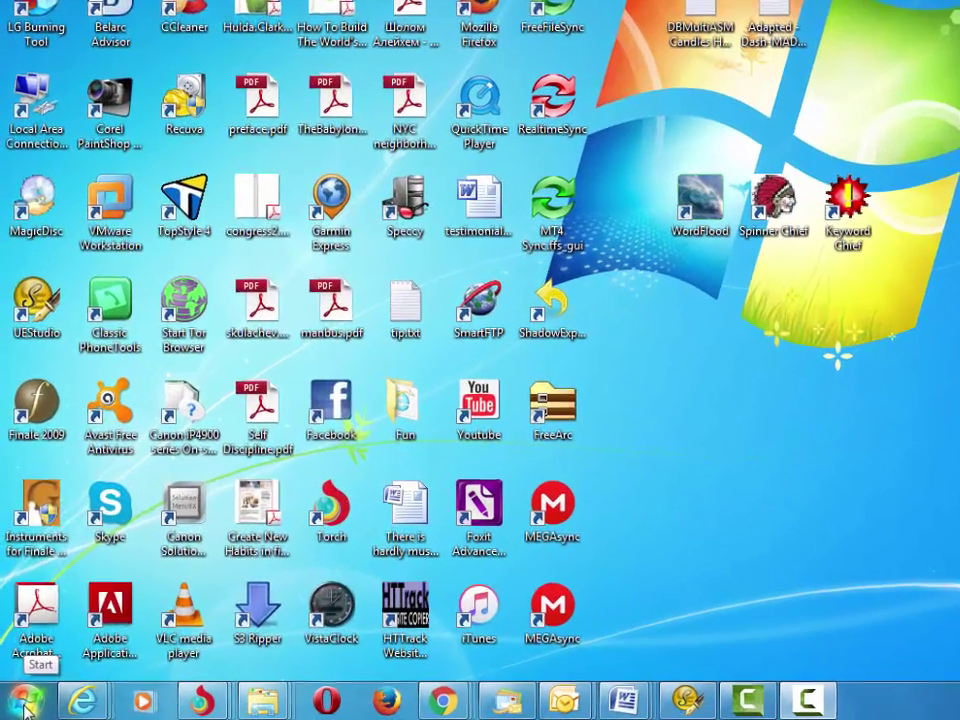
left_click(25, 705)
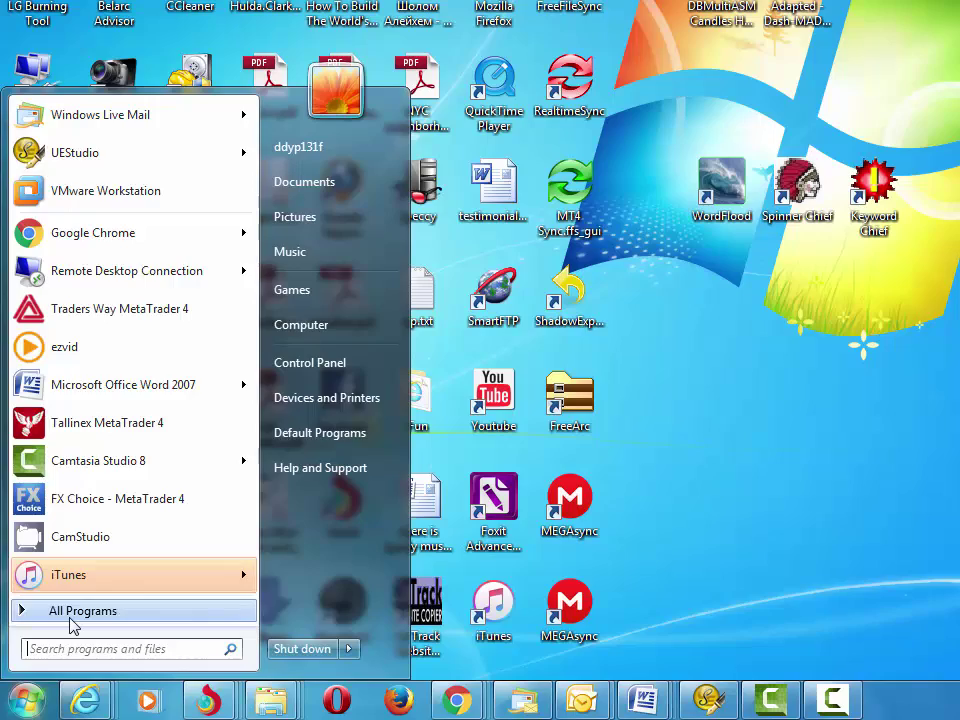
left_click(68, 627)
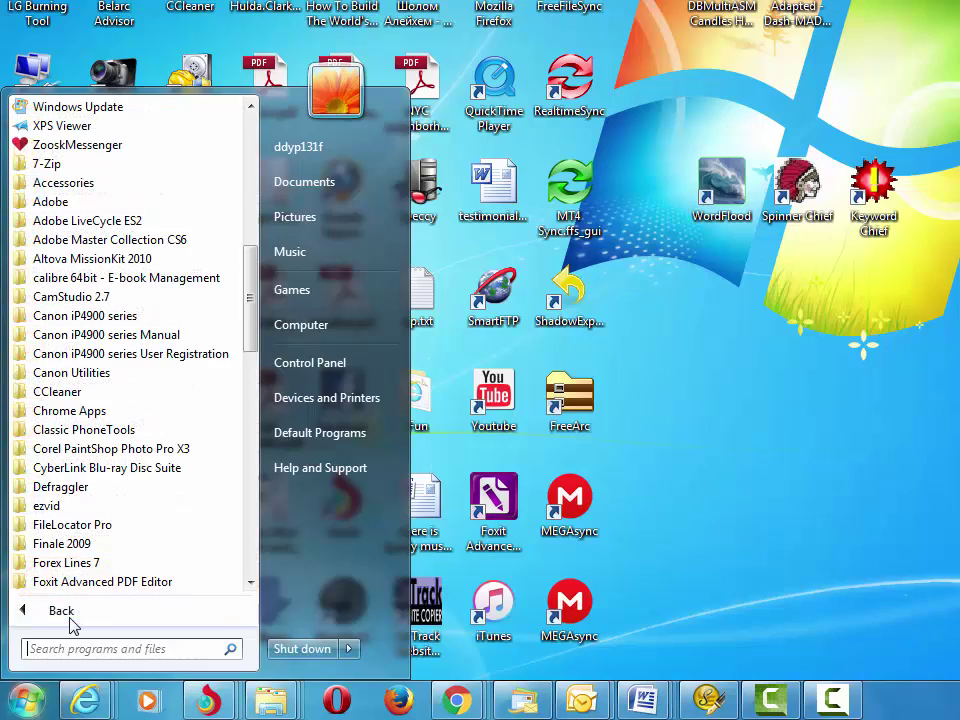
left_click(138, 184)
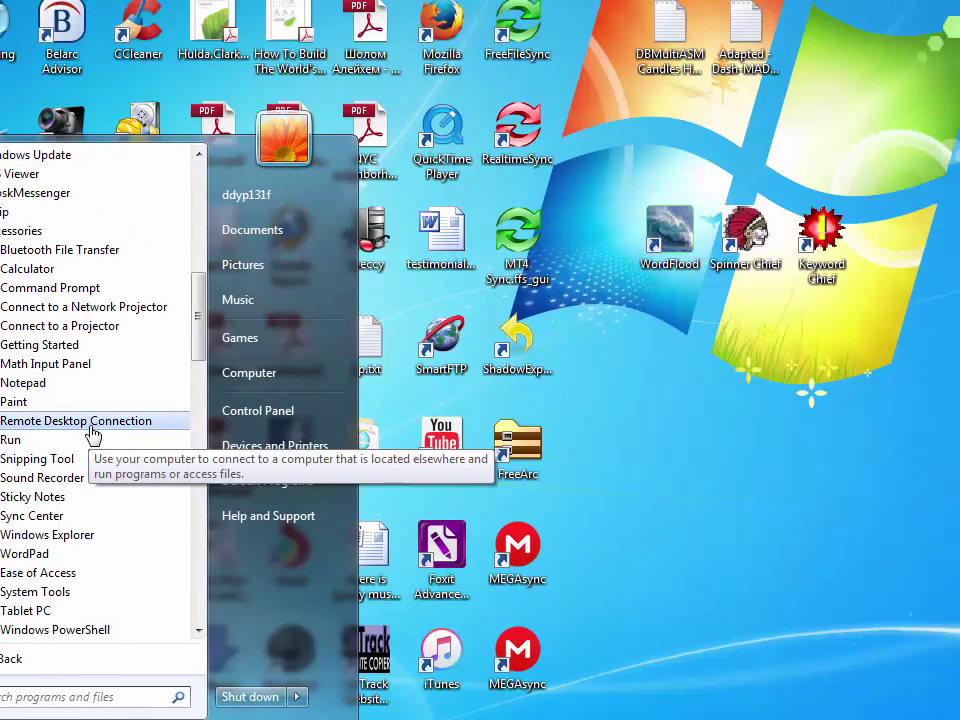
left_click(128, 374)
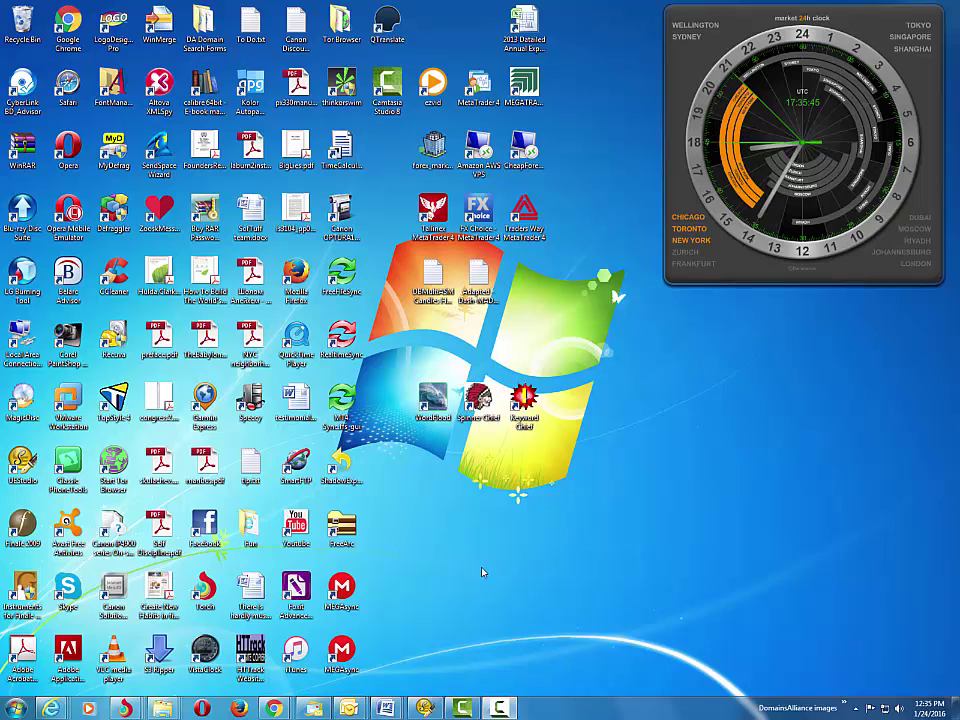
- Start Remote Desktop Connection by running mstsc from the Run dialog
key("super+r")
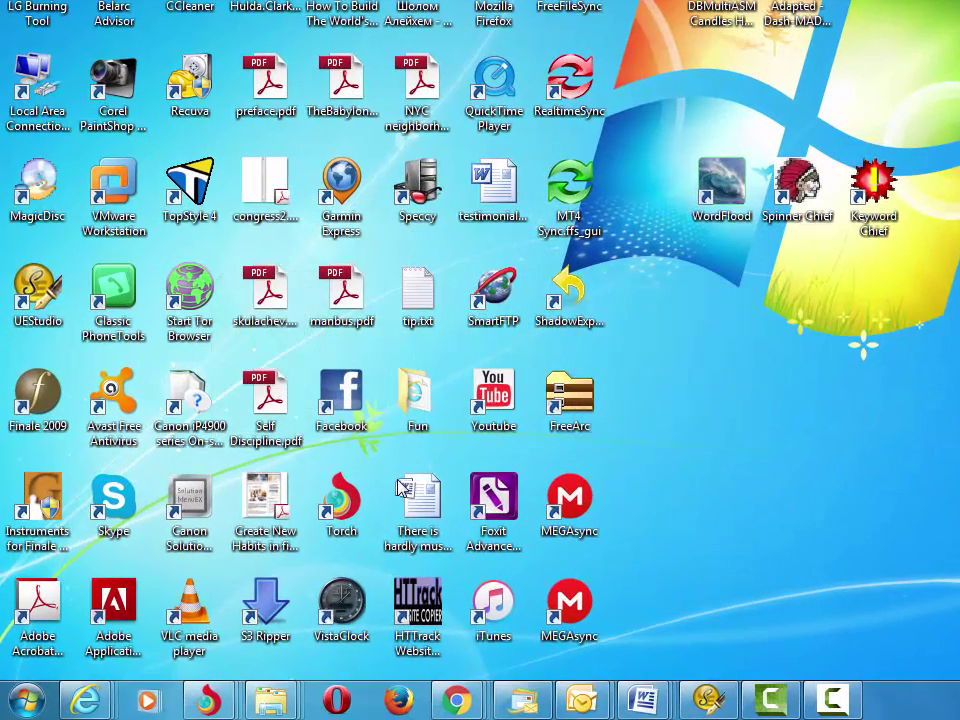
key("super+r")
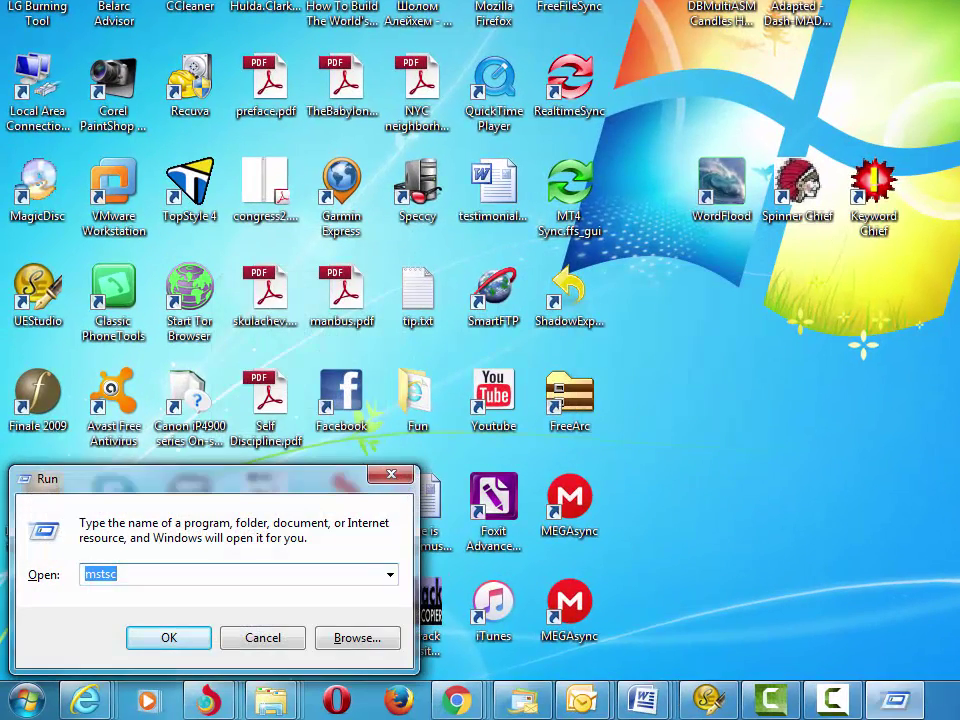
key("BackSpace")
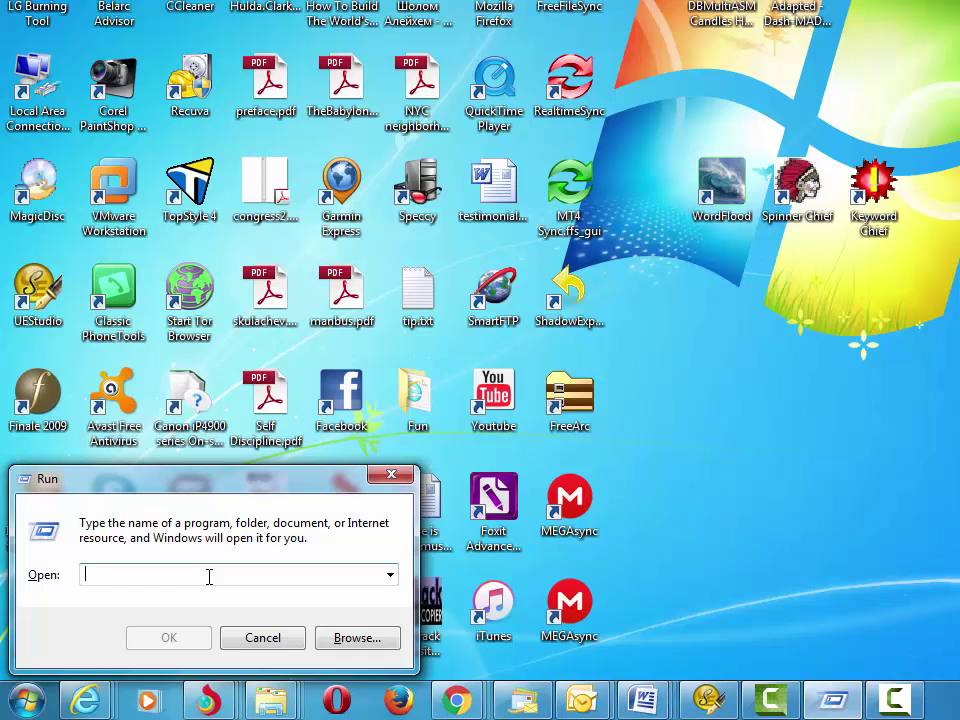
type("m")
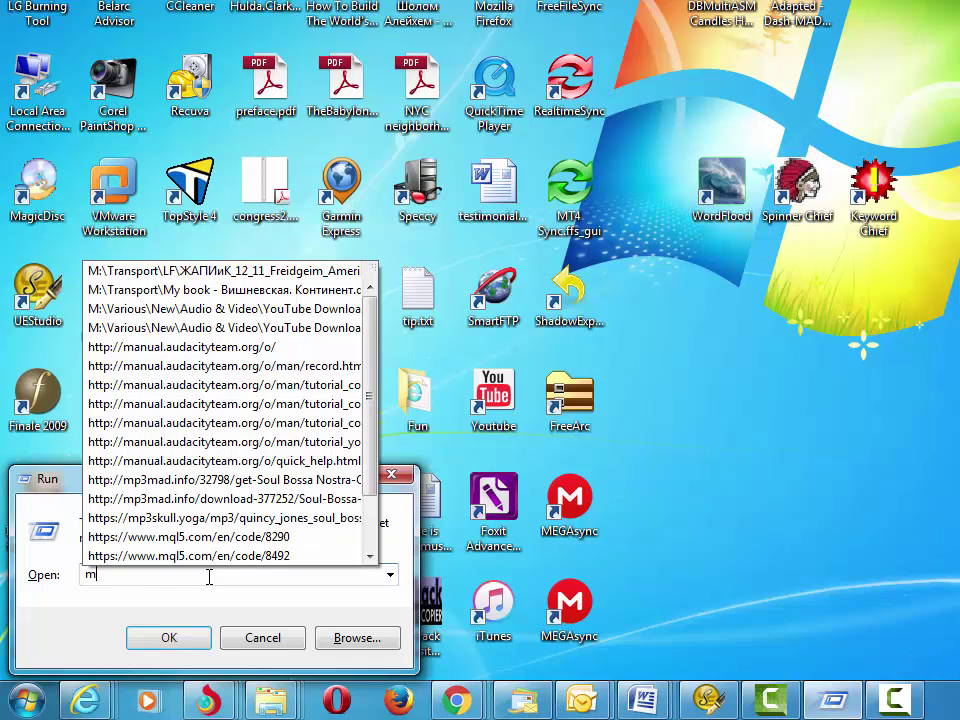
type("sts")
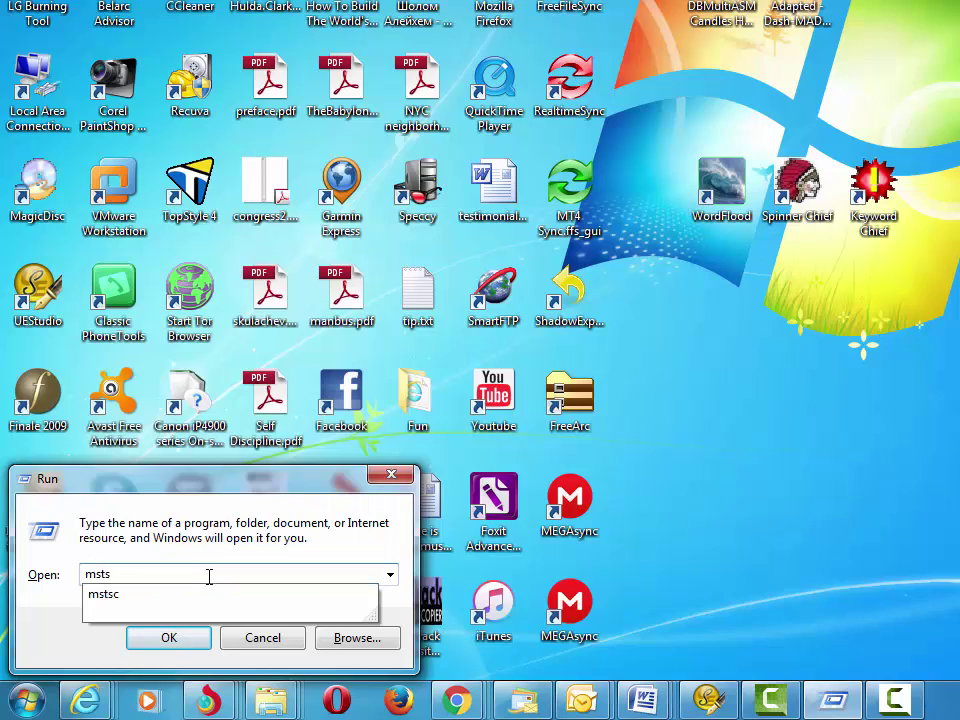
type("c")
key("Return")
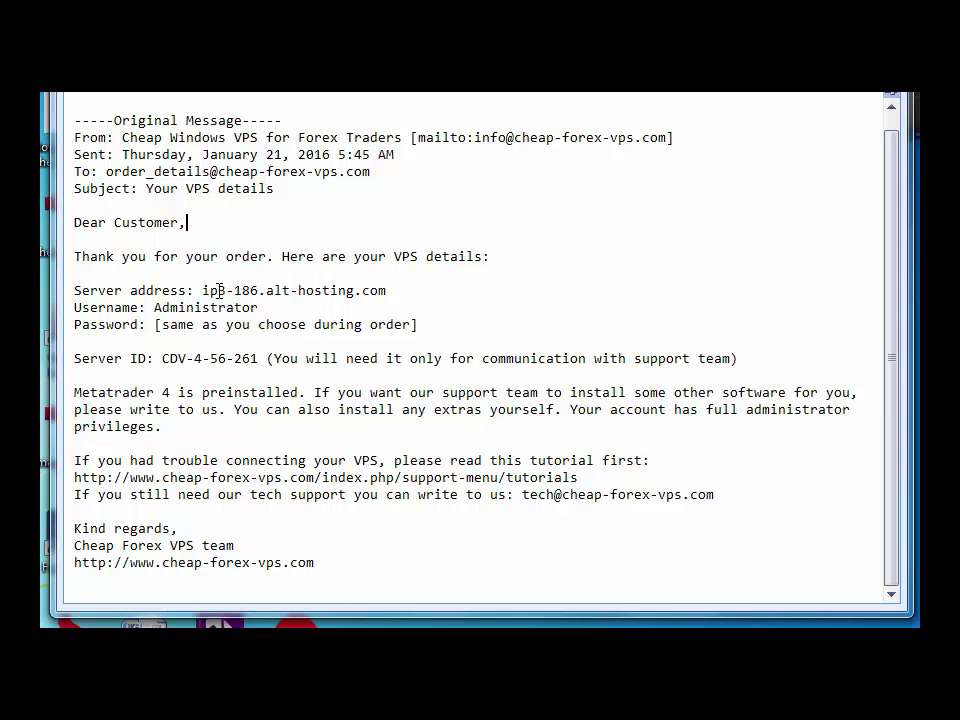
- Copy the server address ip3-186.alt-hosting.com from the VPS details email
left_click_drag(203, 290, 389, 291)
left_click_drag(154, 307, 290, 308)
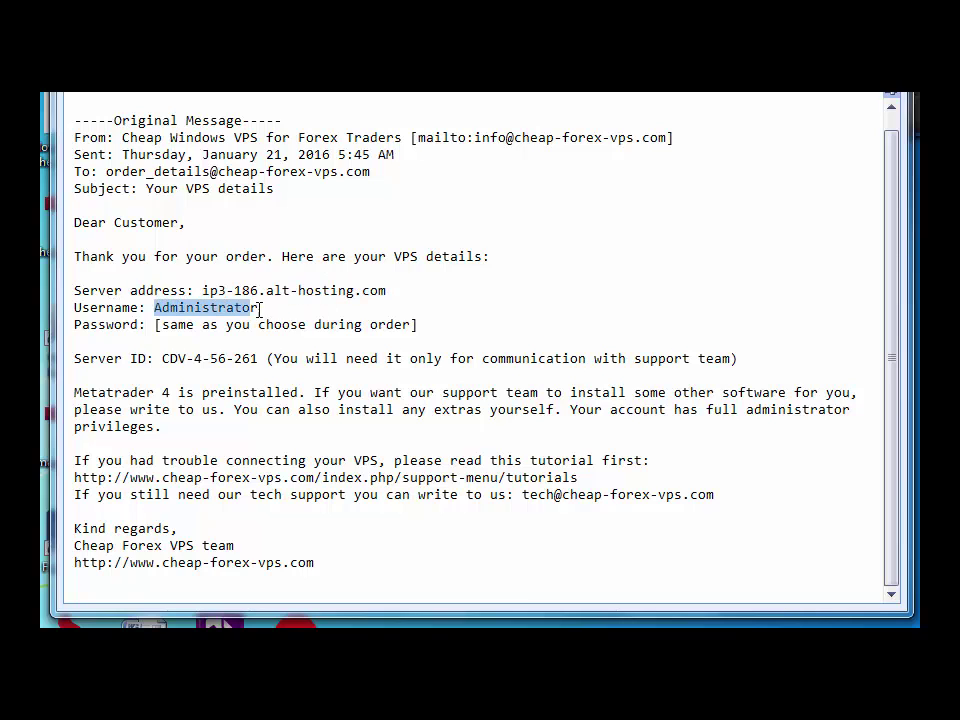
left_click_drag(155, 324, 435, 334)
left_click(435, 327)
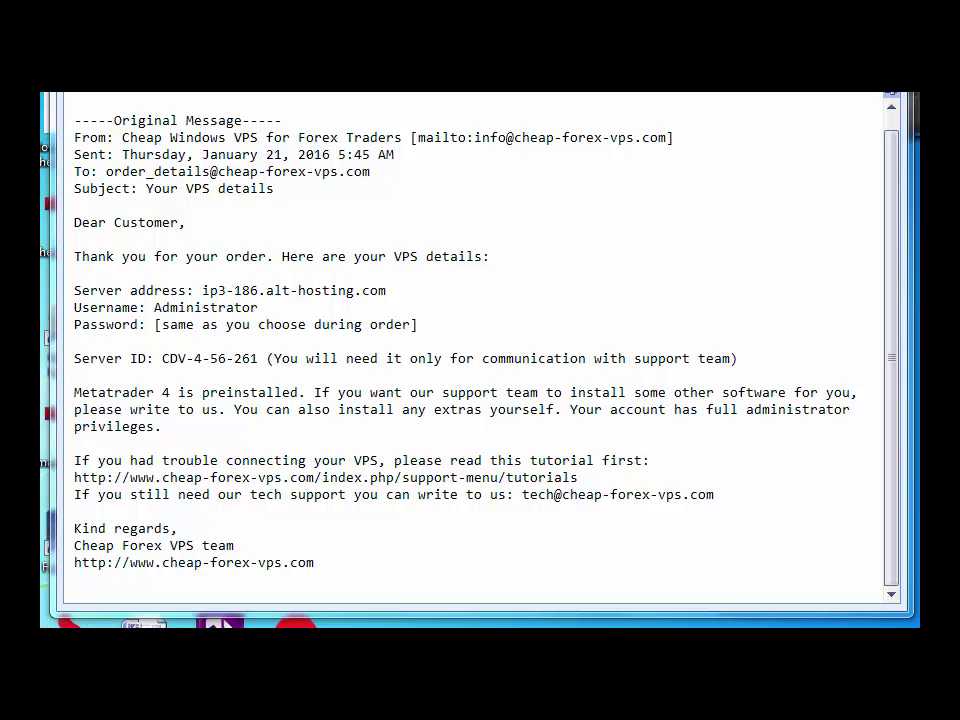
left_click(204, 290)
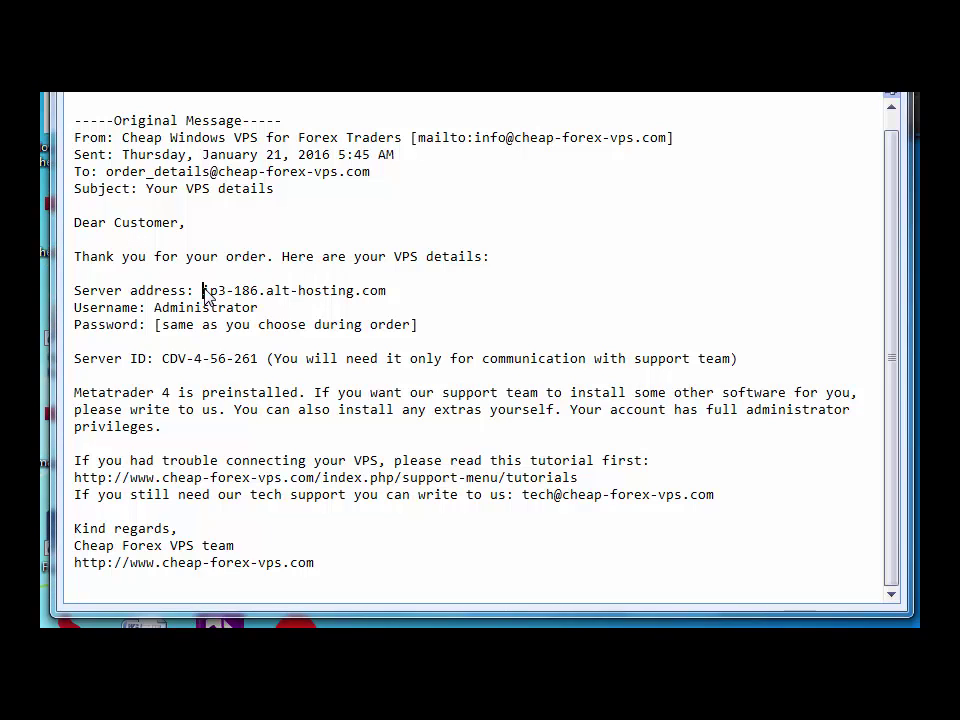
left_click_drag(204, 290, 389, 293)
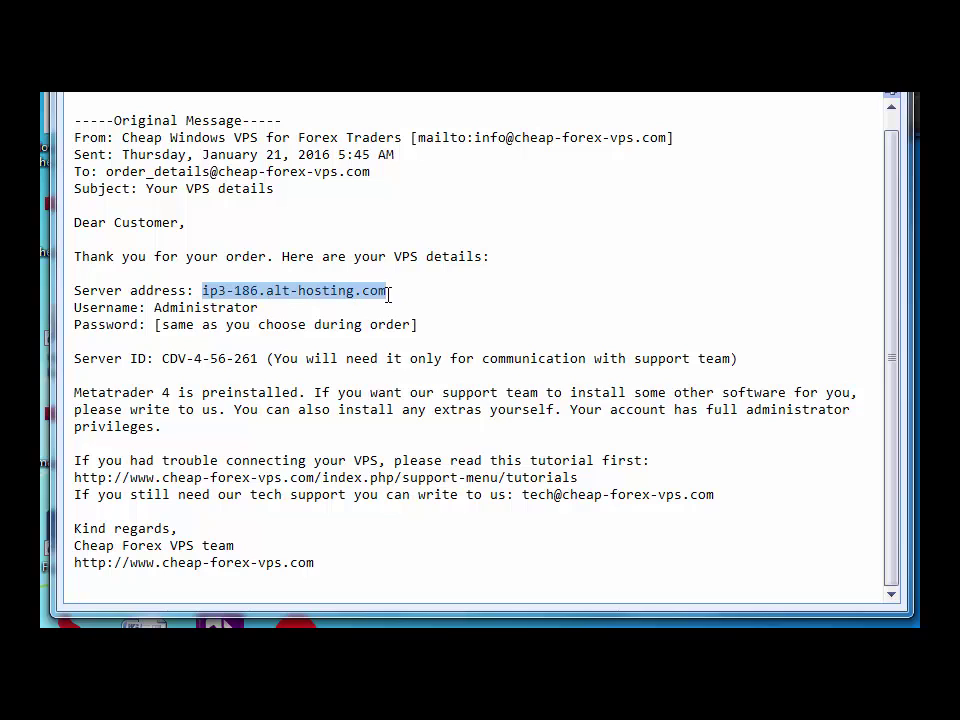
right_click(371, 296)
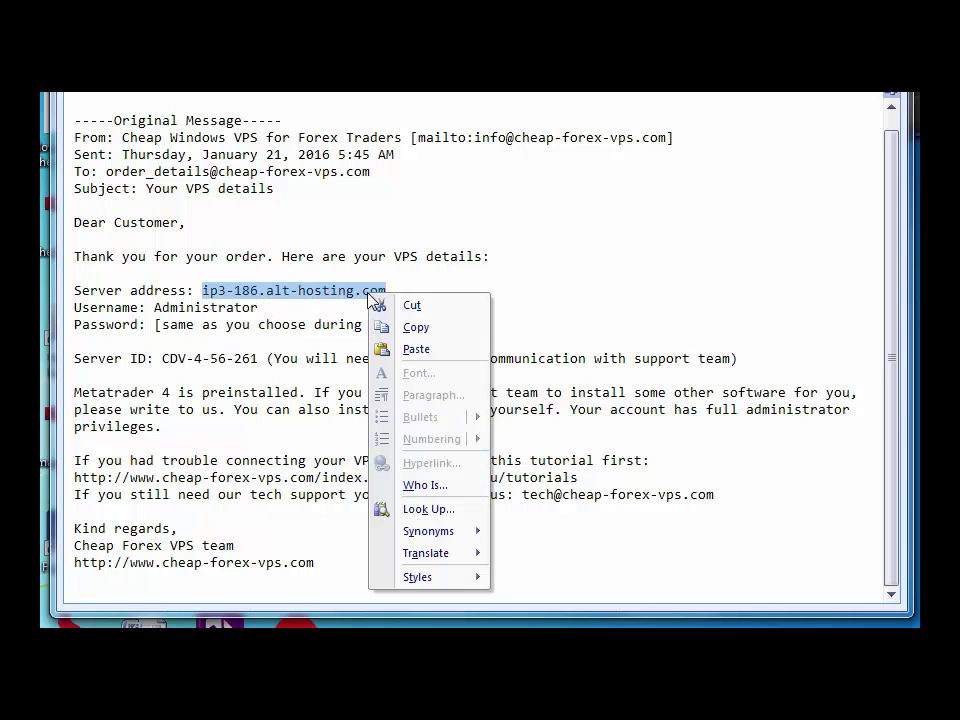
left_click(414, 327)
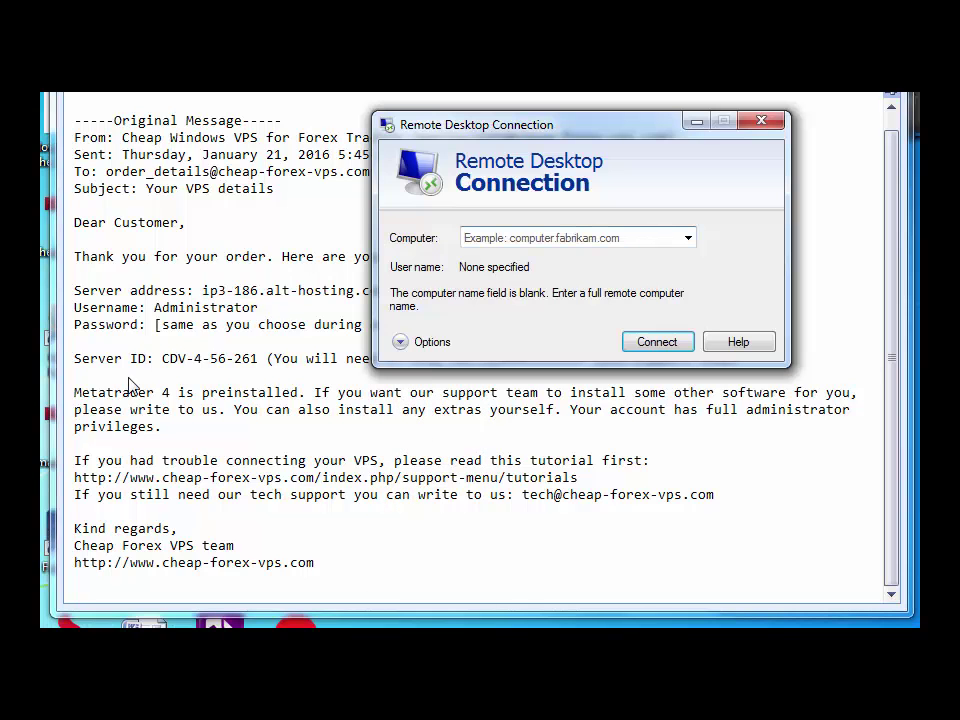
- Paste ip3-186.alt-hosting.com as the remote computer and expand the full connection options
left_click(636, 238)
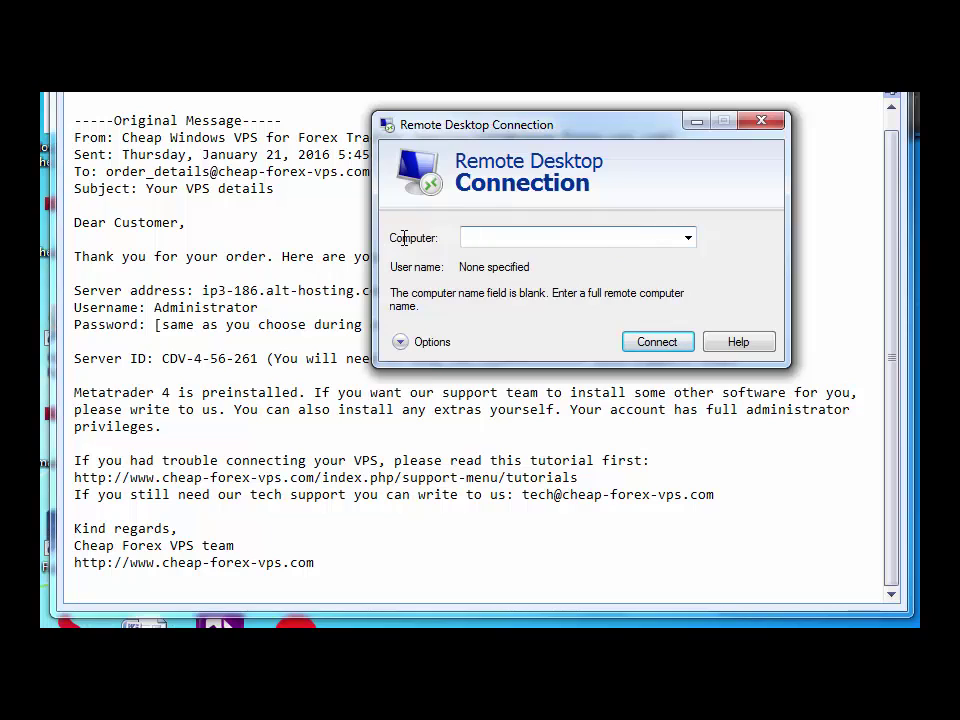
key("ctrl+v")
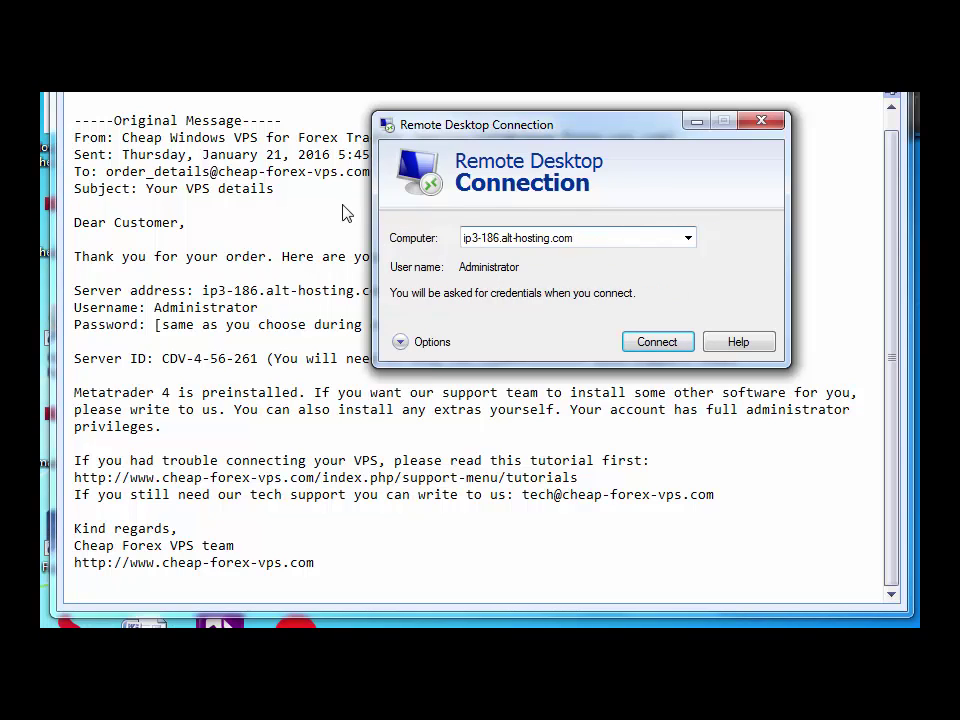
left_click(404, 348)
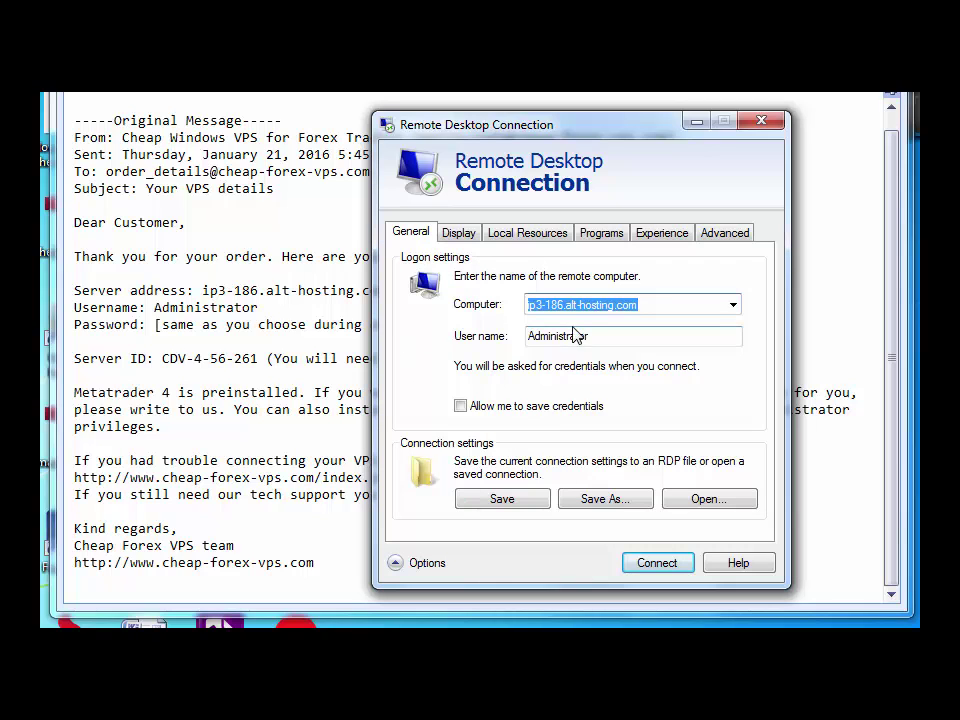
- Copy Administrator from the email and enter it as the user name
double_click(217, 309)
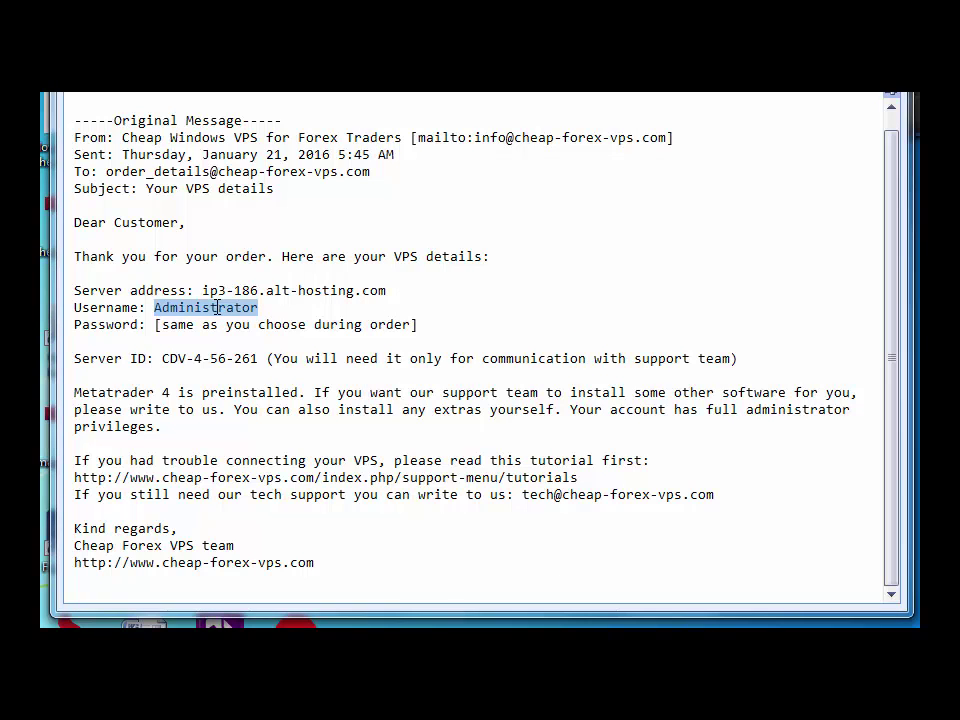
key("alt+Tab")
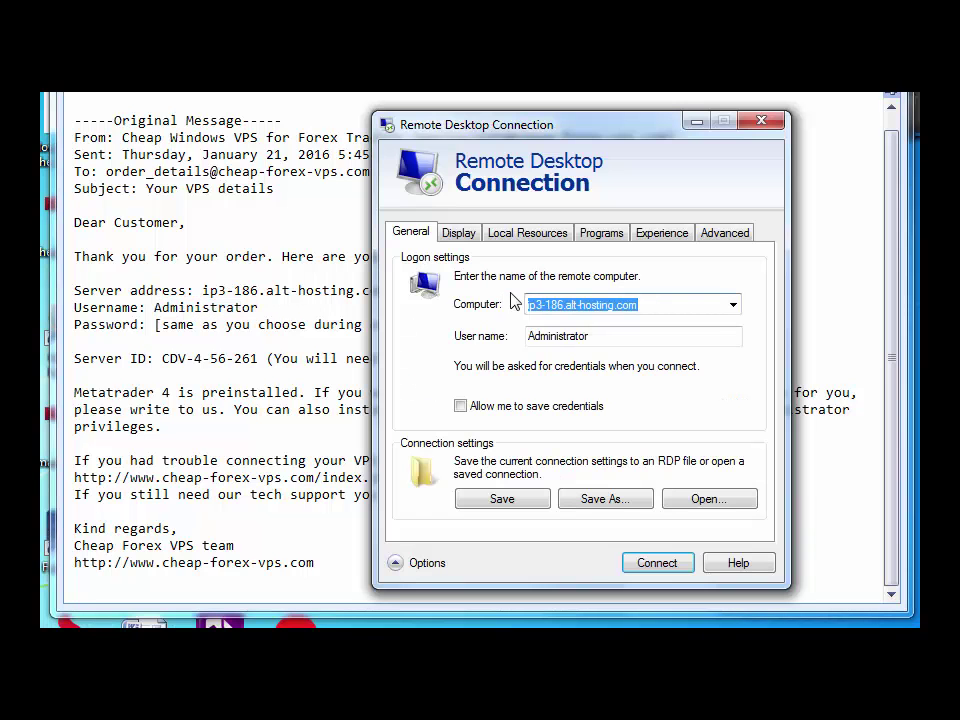
left_click(546, 335)
double_click(546, 335)
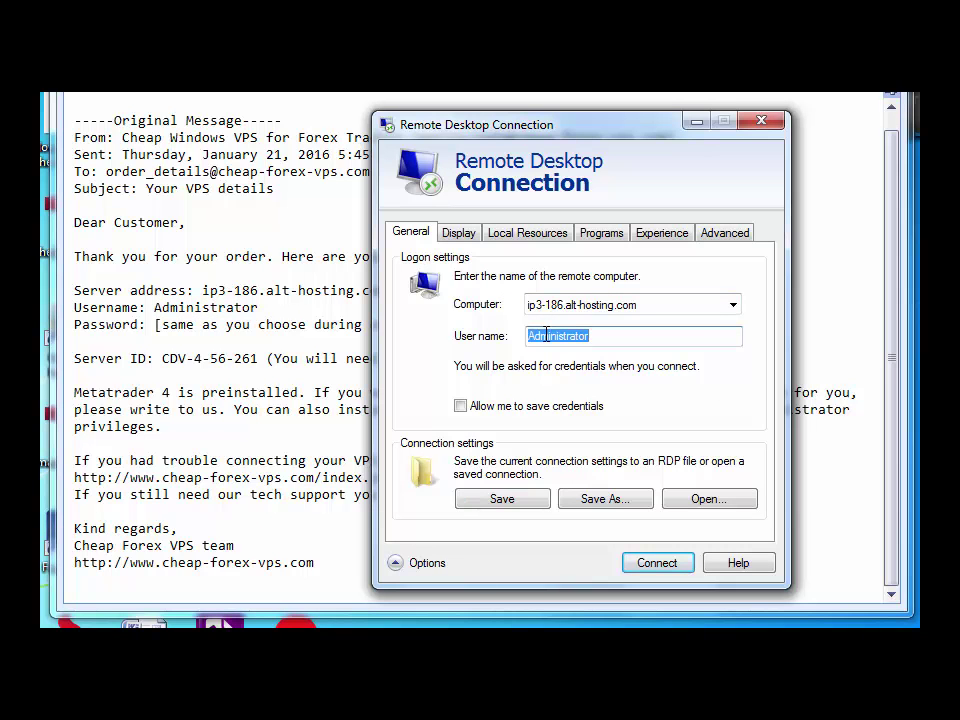
key("End")
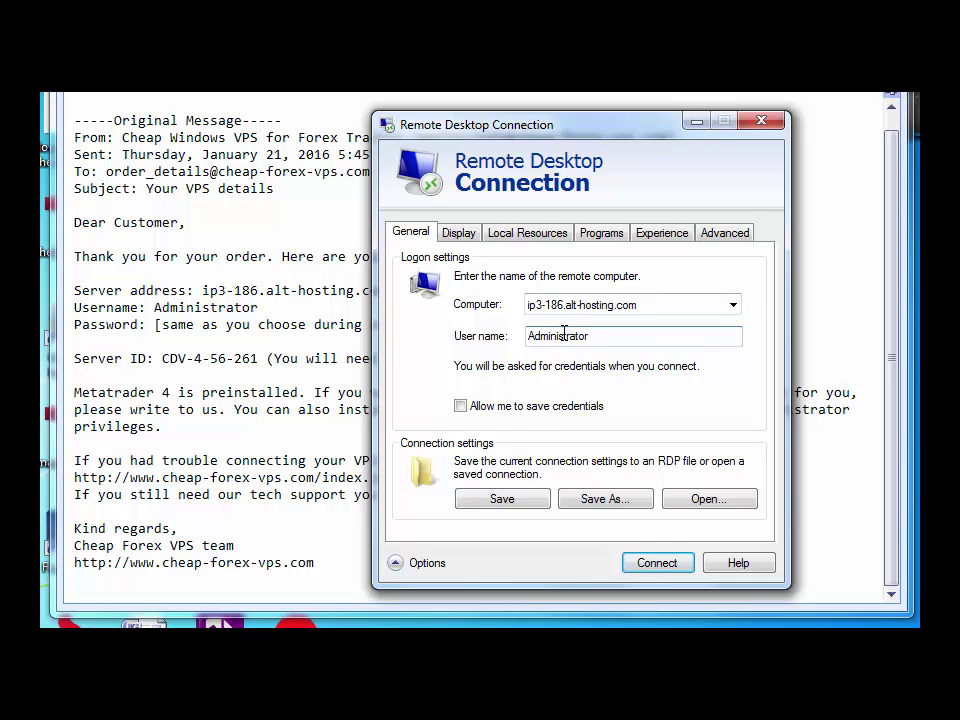
- Allow the credentials to be saved, then go to Local Resources and focus More...
left_click(461, 409)
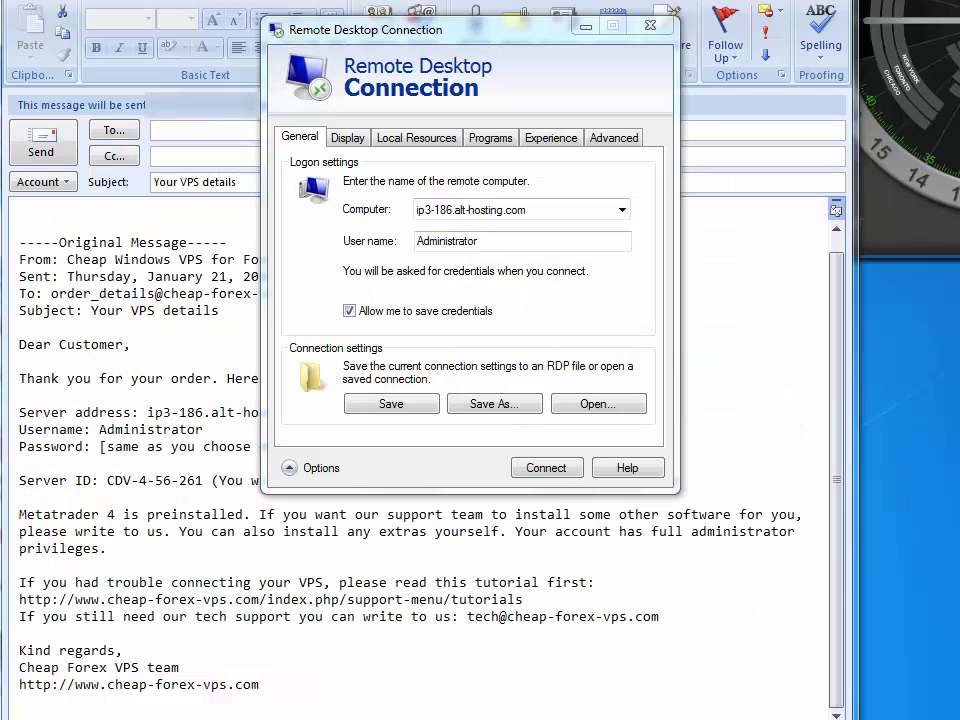
left_click(399, 146)
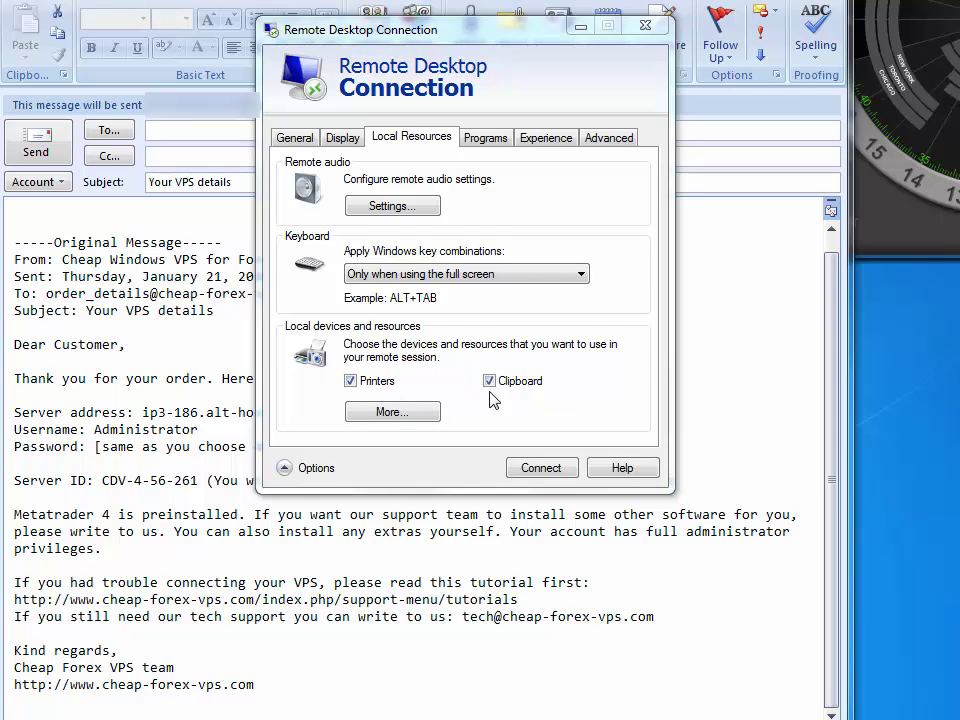
key("Tab")
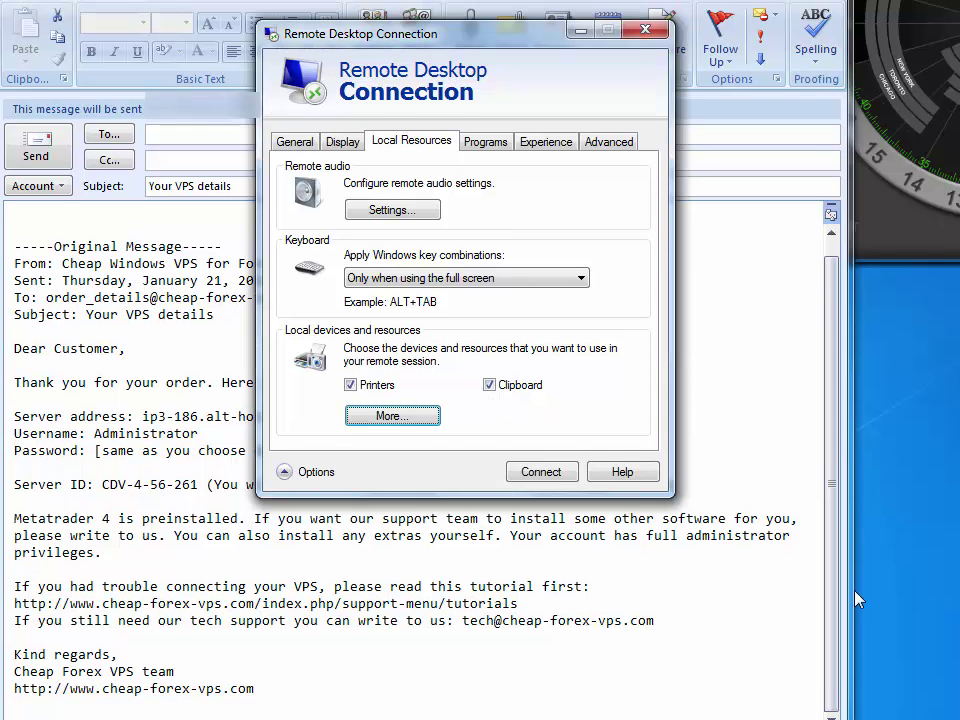
- Tick the local Data (D:) drive under More... device options and confirm with OK
left_click(390, 417)
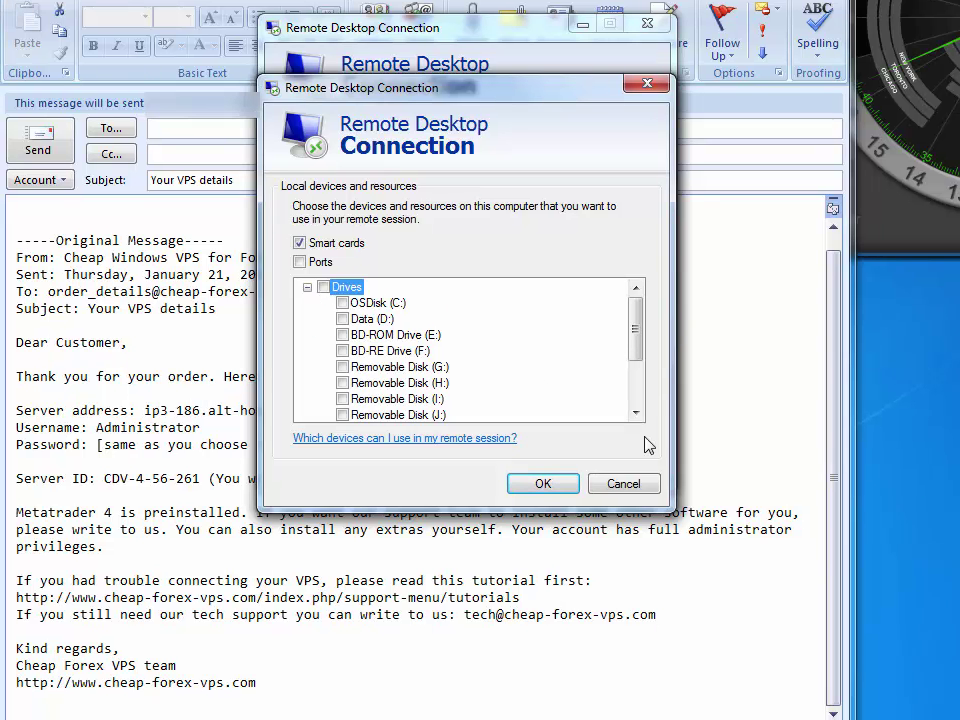
left_click(342, 319)
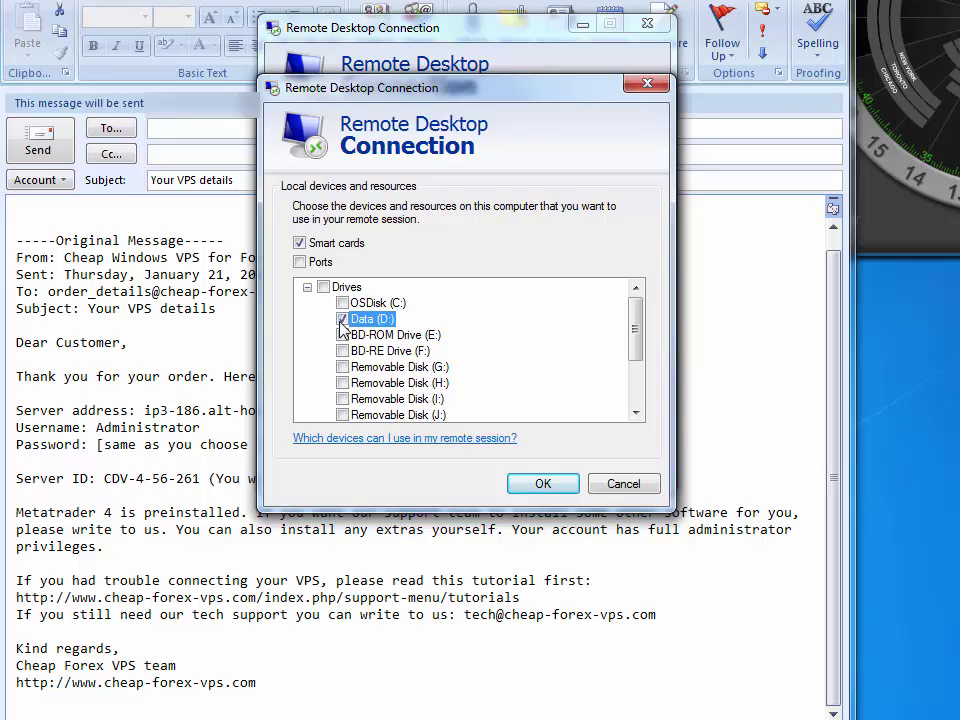
left_click(543, 485)
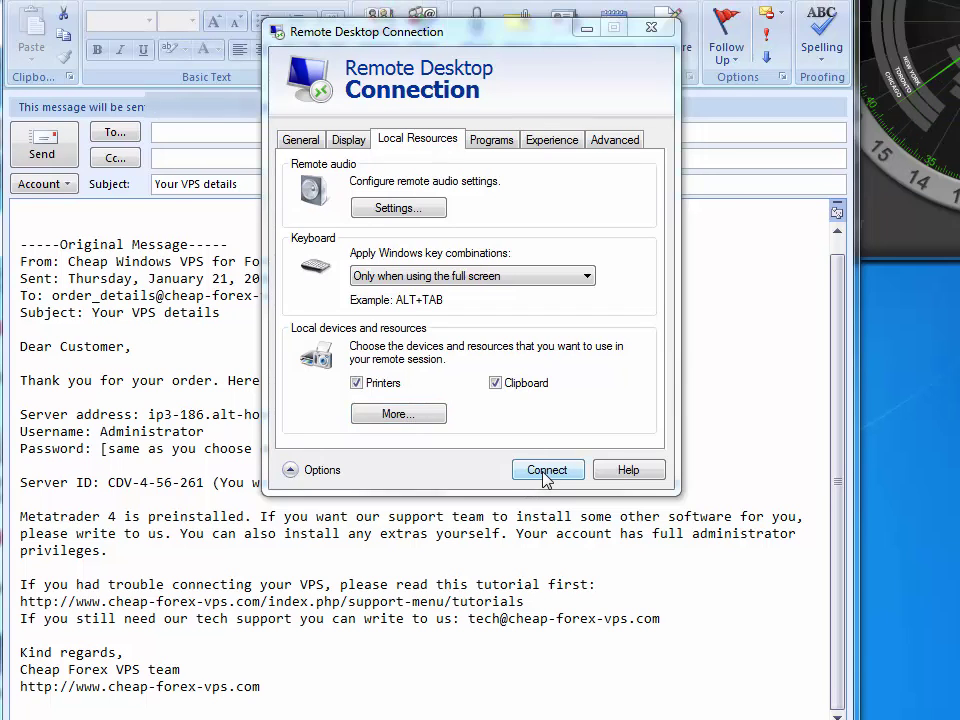
- Connect to ip3-186.alt-hosting.com, choosing not to be asked again about trusting it
left_click(545, 475)
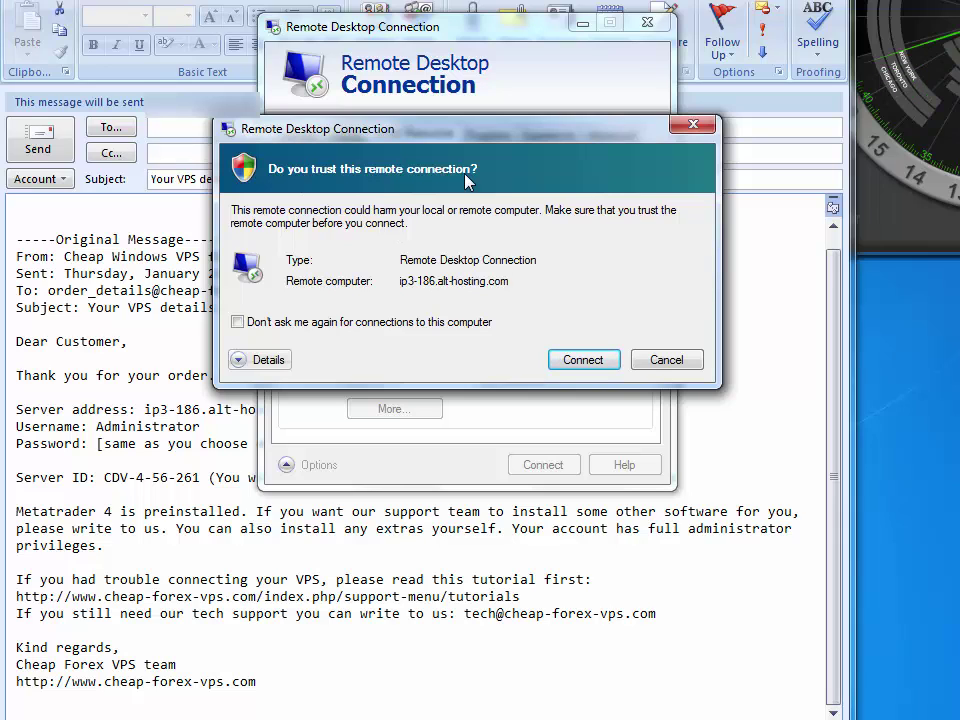
left_click(237, 322)
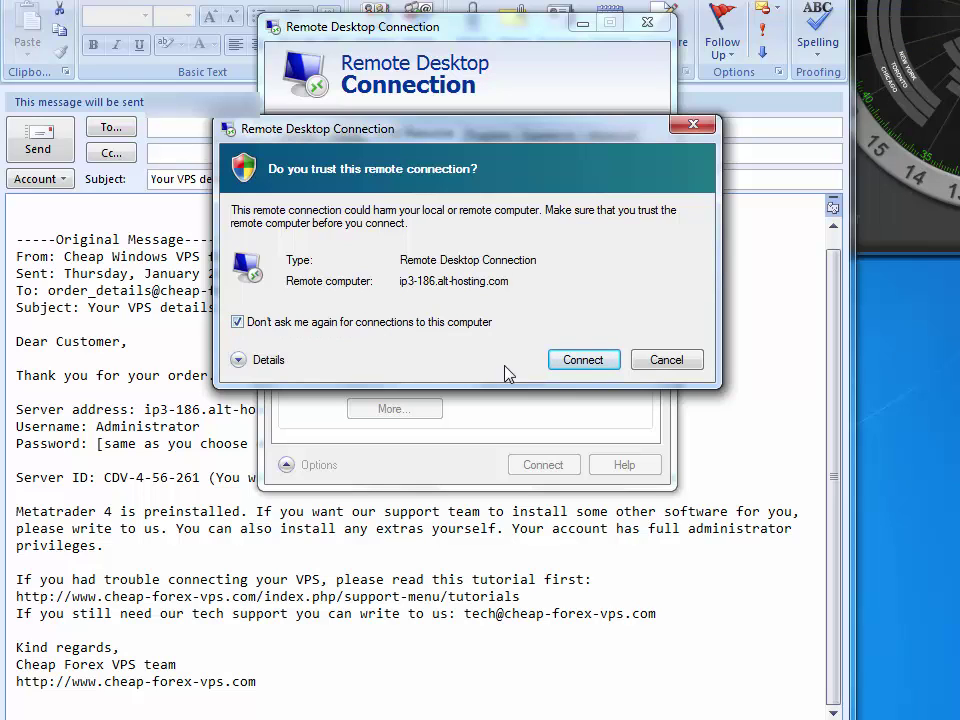
left_click(578, 366)
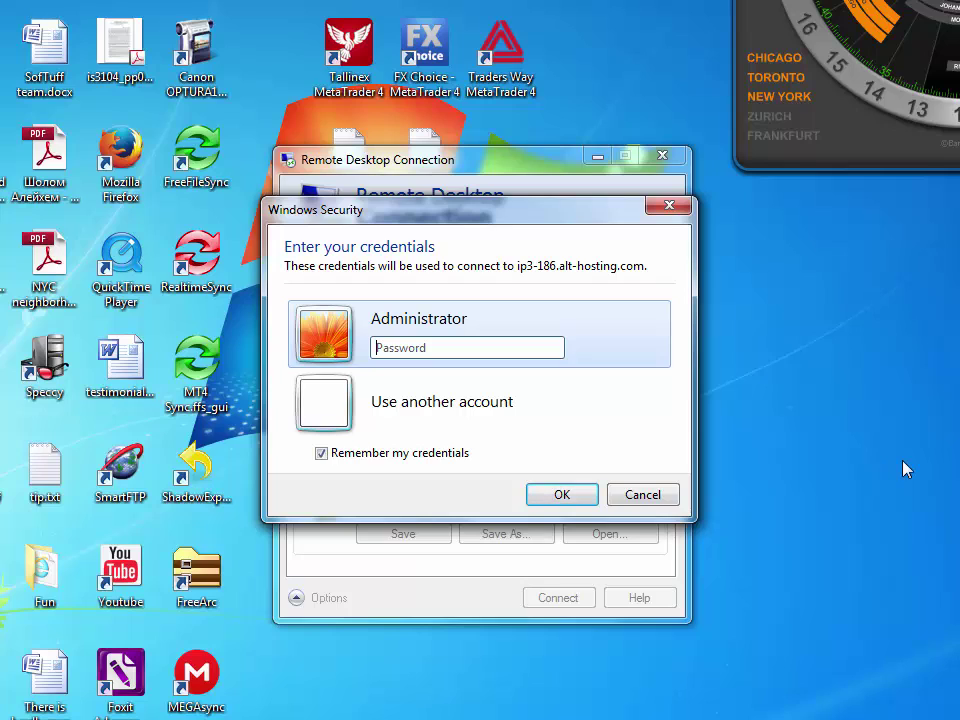
- Enter the Administrator password in Windows Security and submit it to log in
type("••••••••")
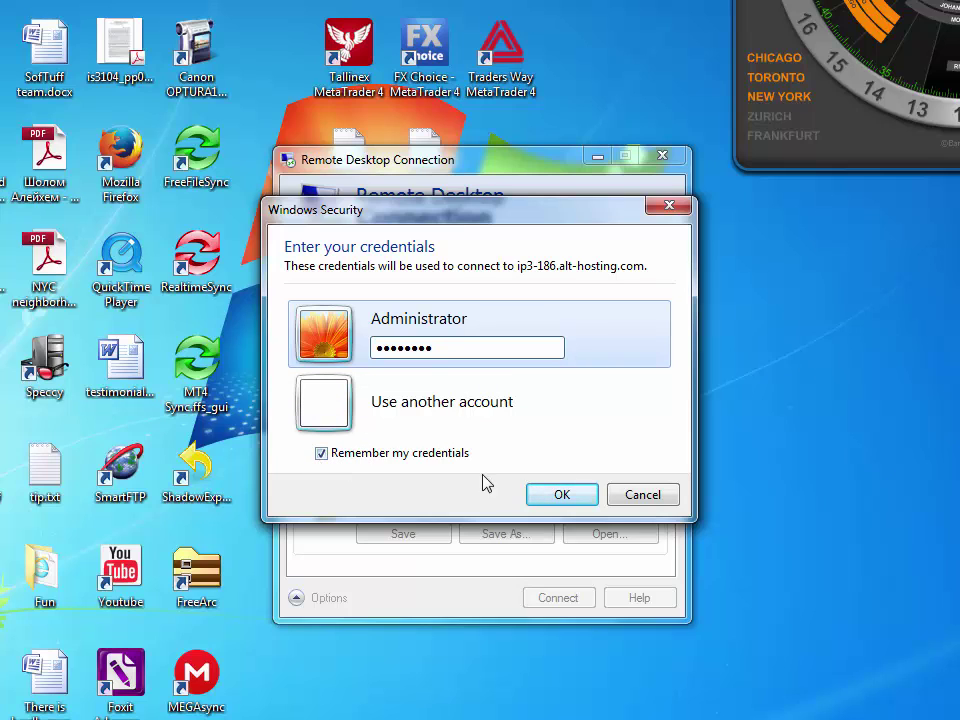
left_click(556, 494)
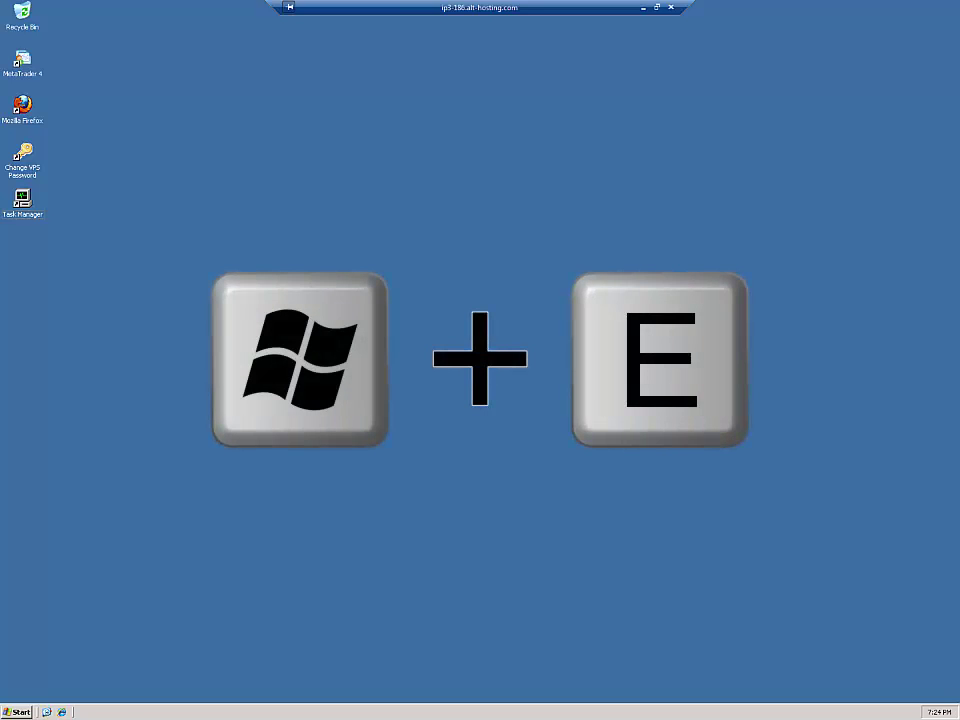
key("super+e")
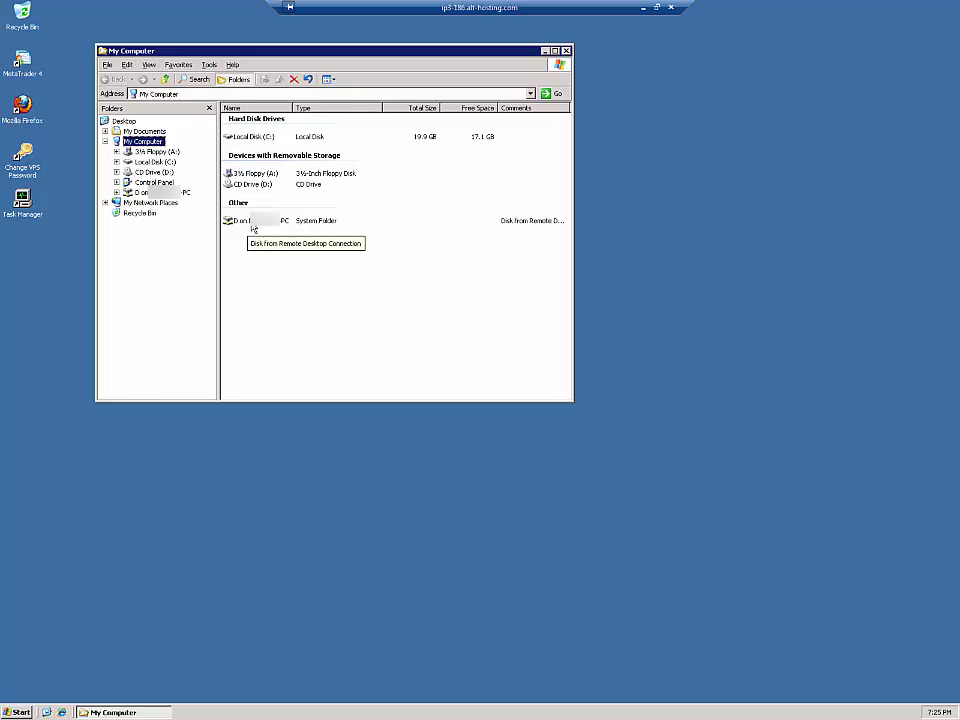
left_click(253, 229)
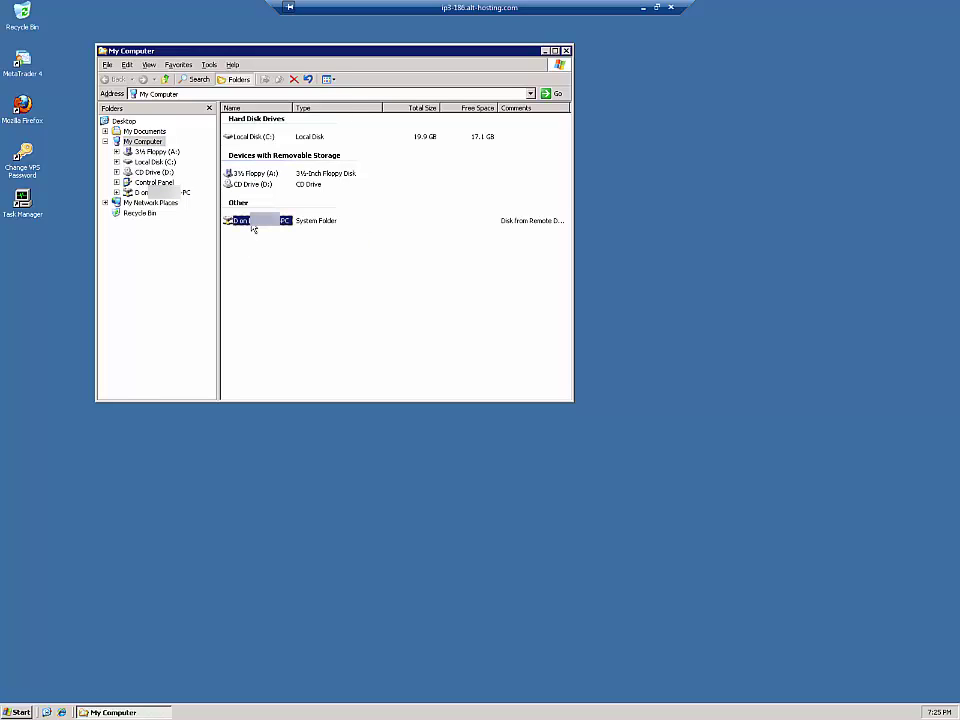
double_click(253, 229)
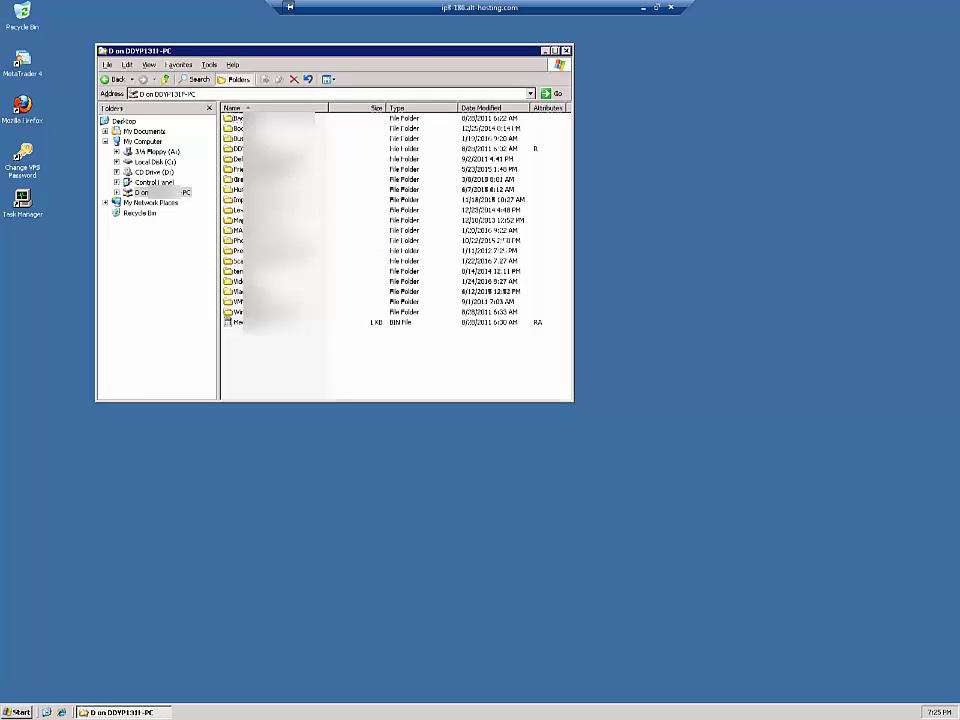
left_click(565, 51)
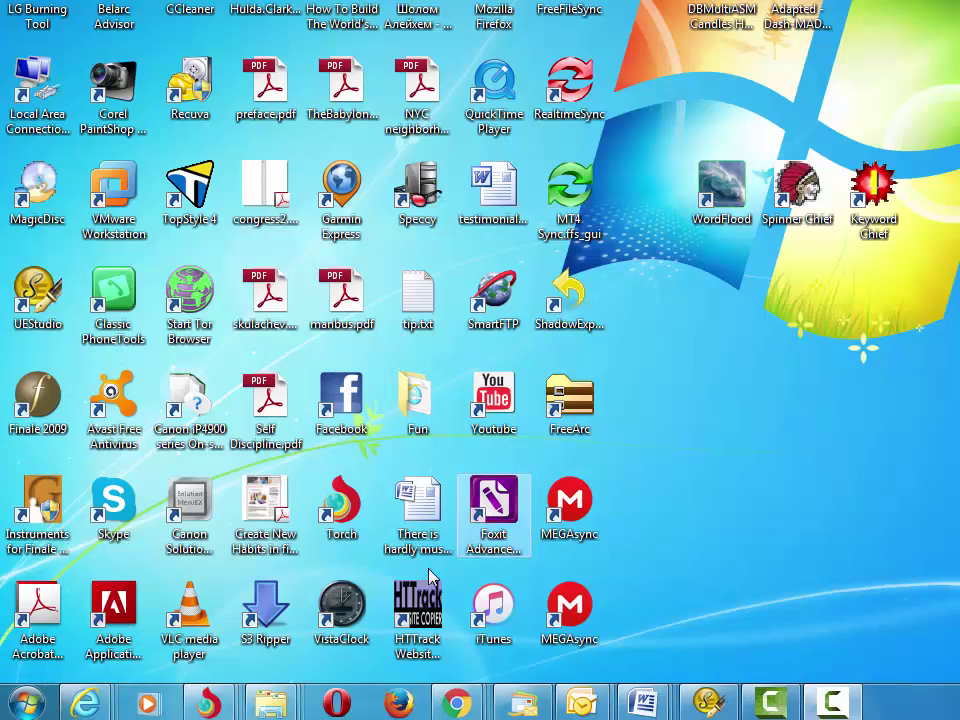
- Relaunch Remote Desktop Connection from the Start menu and expand its full settings
left_click(20, 714)
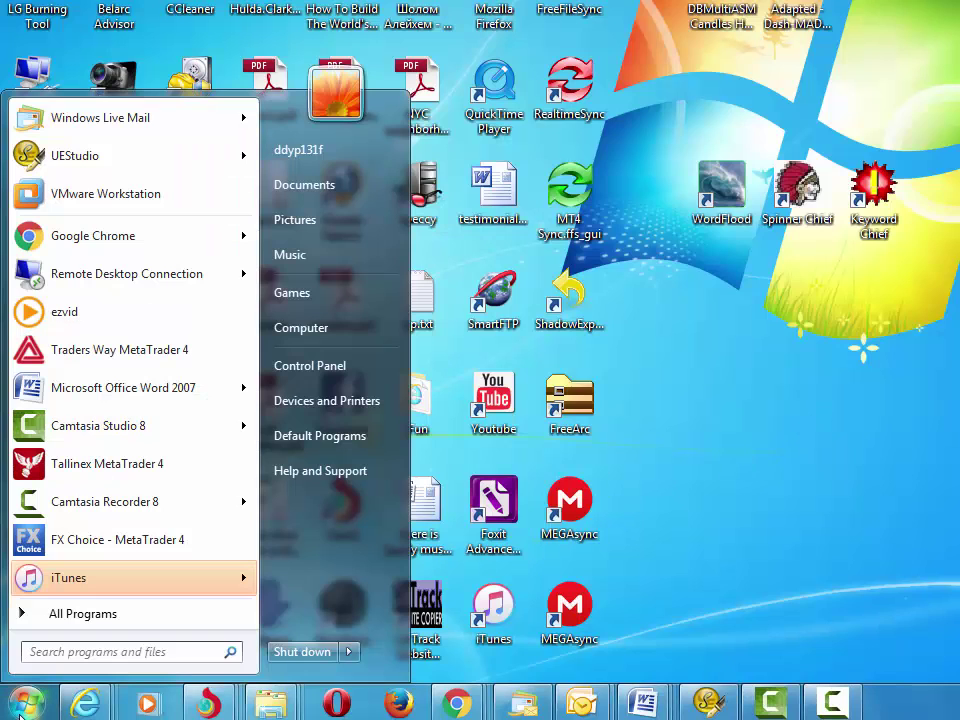
left_click(115, 274)
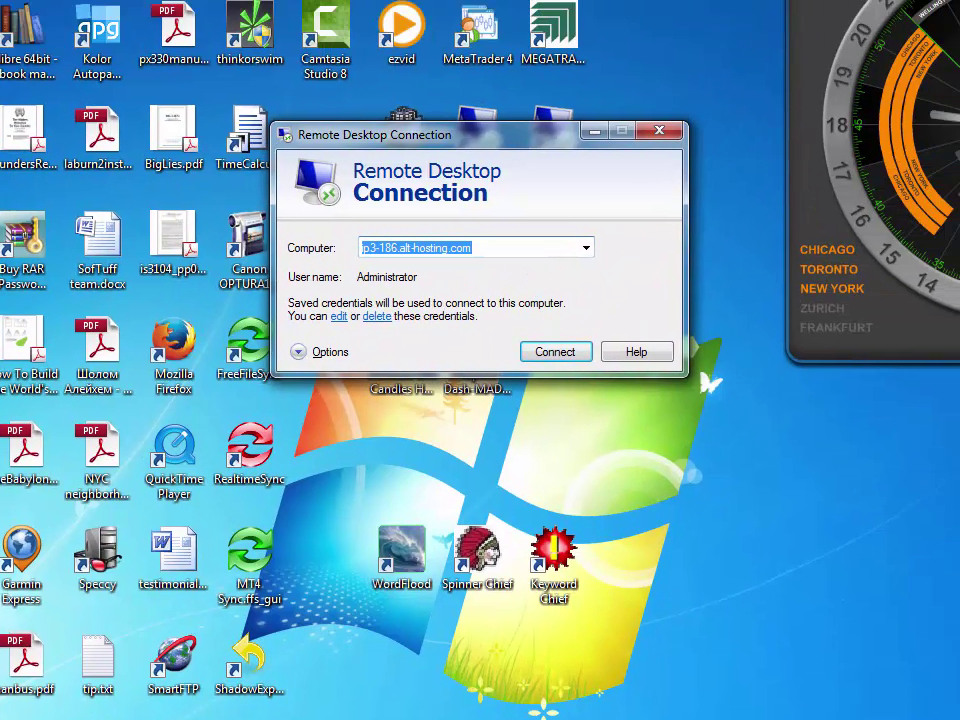
left_click(333, 360)
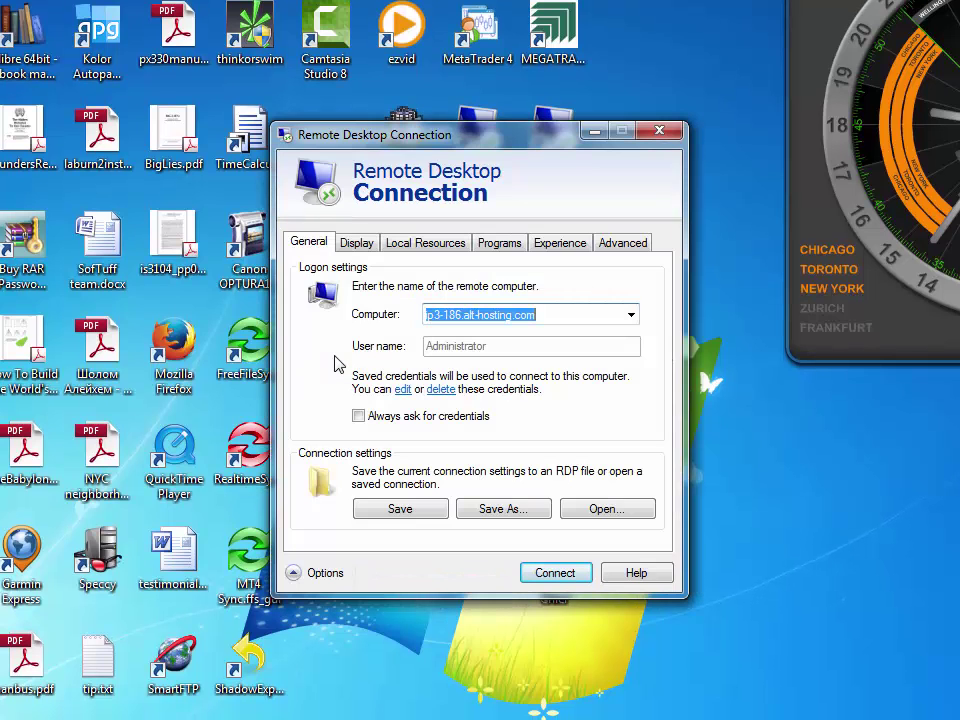
- Open the Save As dialog to save the connection settings to a file
left_click(508, 510)
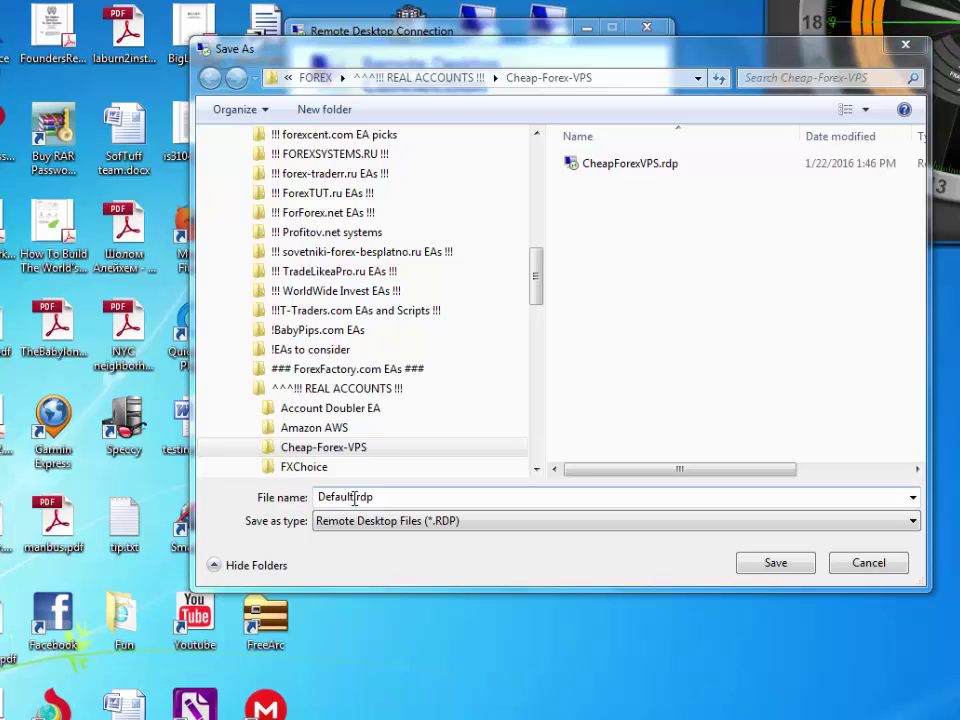
- Save as Default.rdp, close Remote Desktop, and open the Cheap-Forex-VPS folder in Explorer
left_click(770, 566)
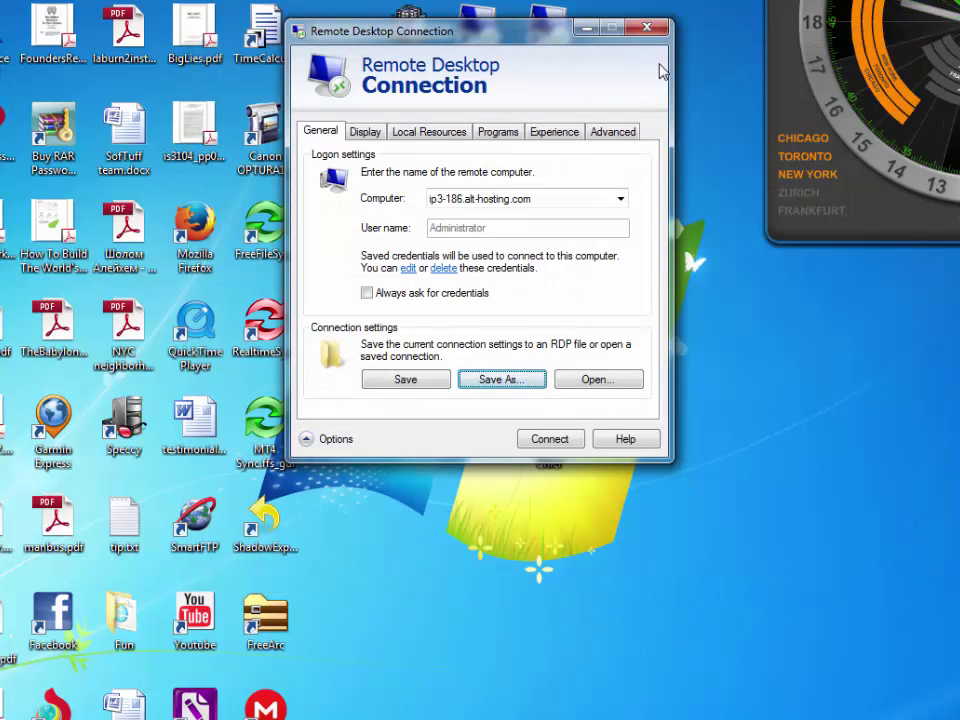
left_click(650, 31)
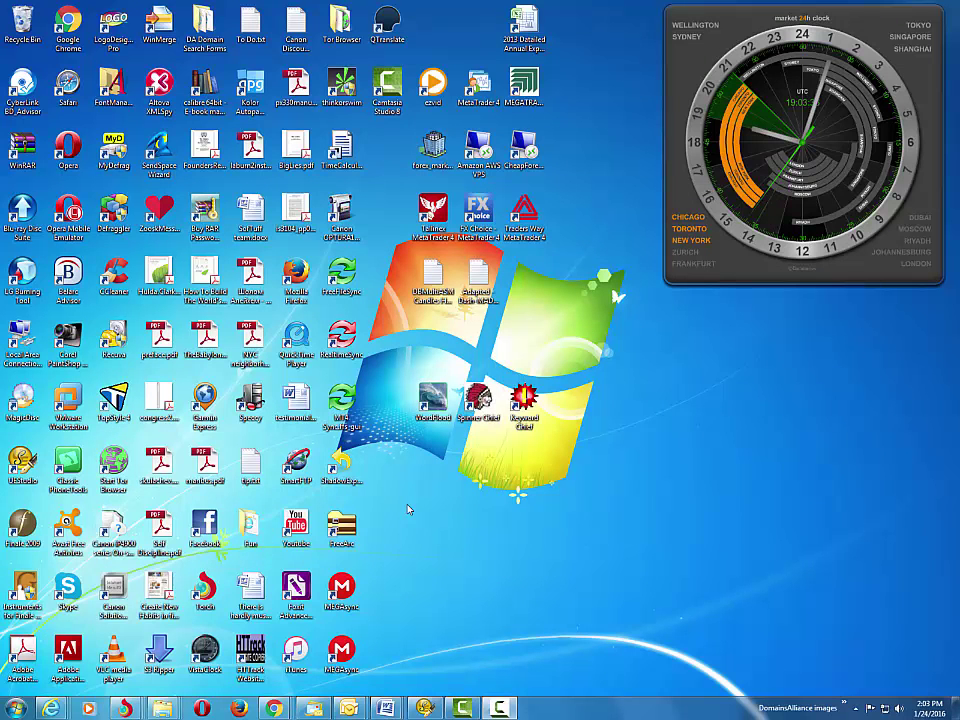
key("super+e")
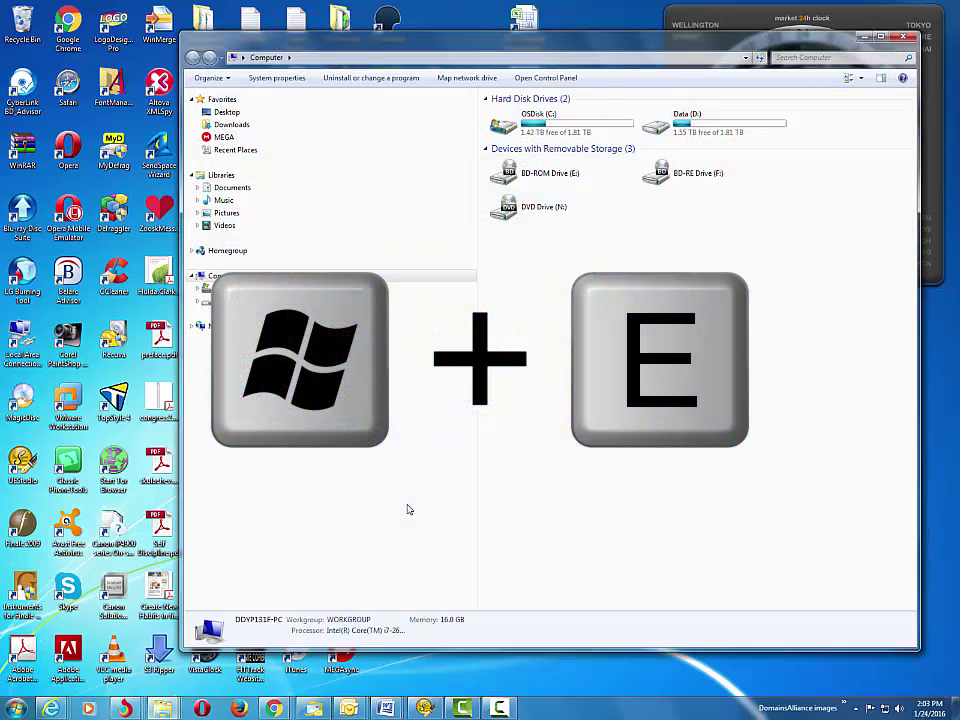
left_click(346, 60)
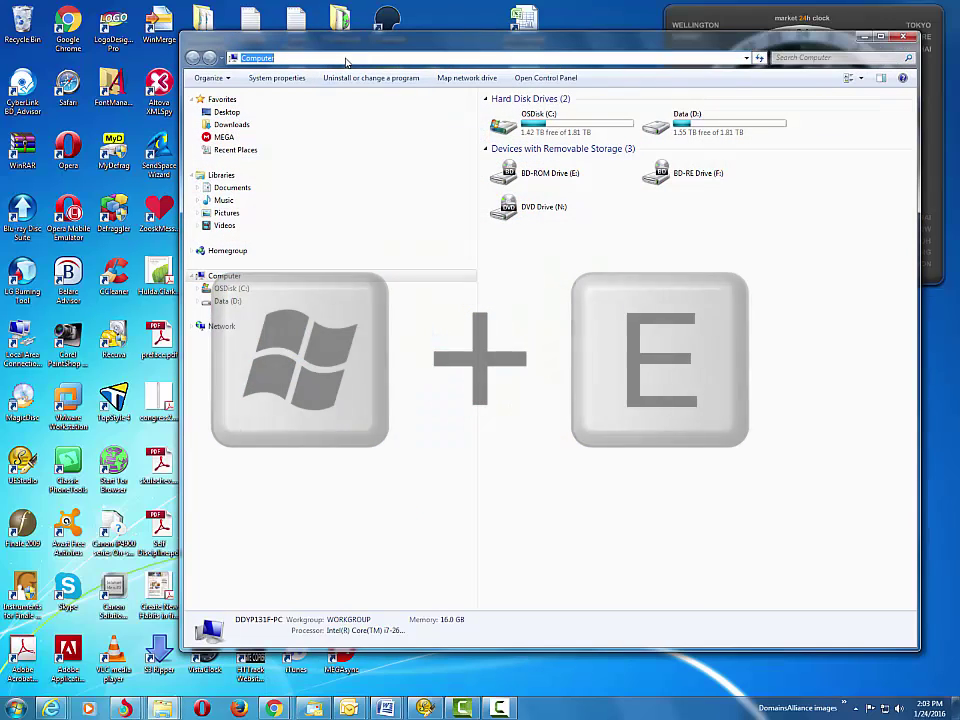
type("D:\\Business\\FOREX\\^^^!!! REAL ACCOUNTS !!!\\Cheap-Forex-VPS")
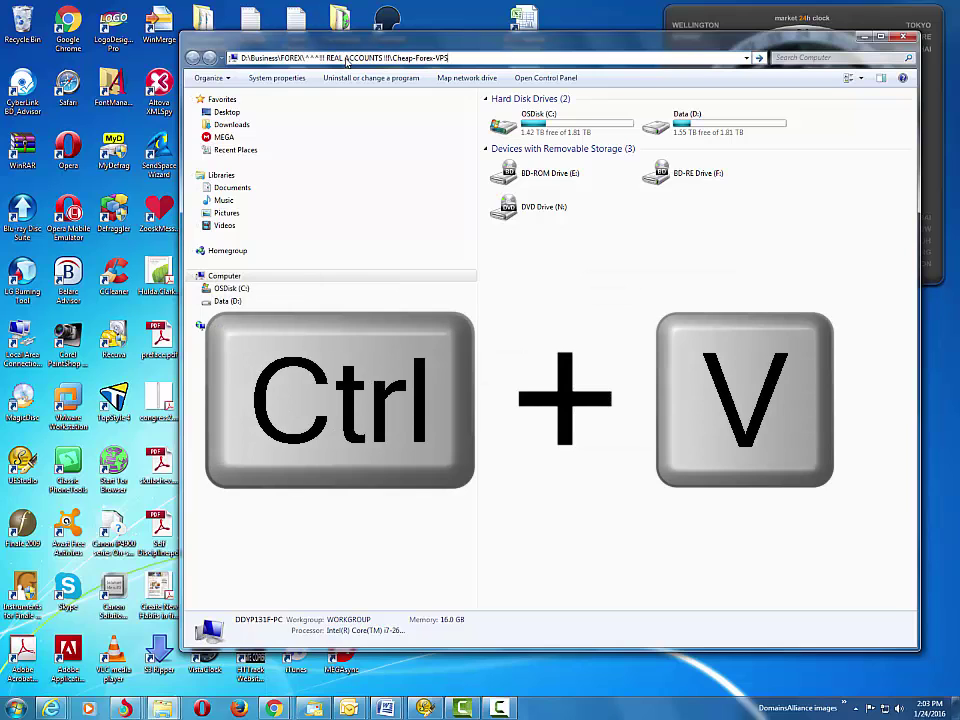
key("Return")
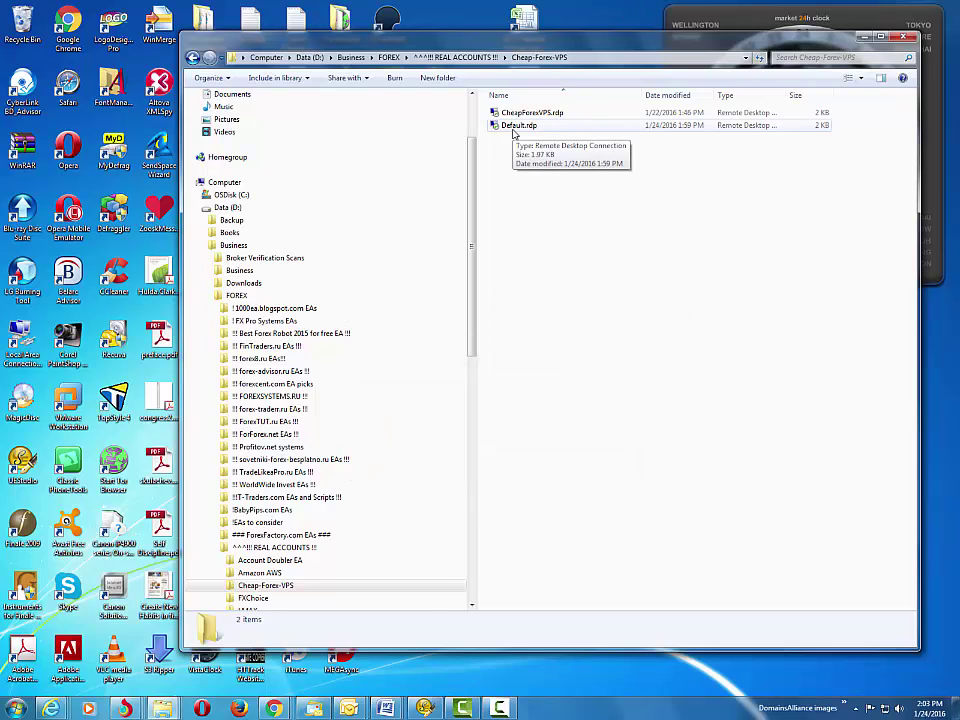
- Launch Default.rdp to confirm it reaches the VPS desktop, then disconnect that session
double_click(513, 128)
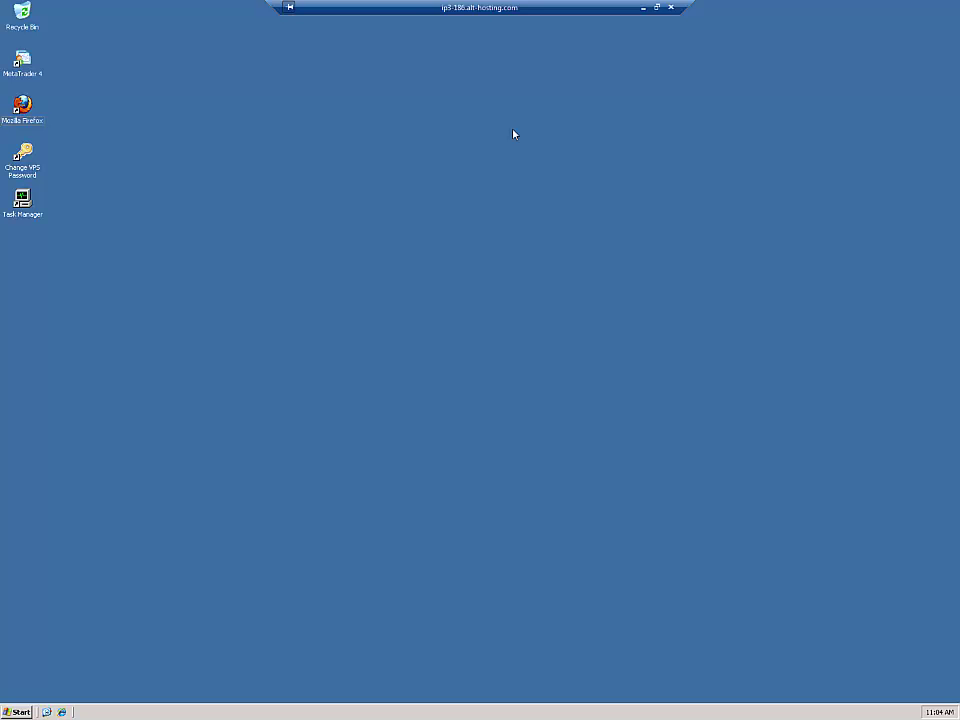
left_click(671, 9)
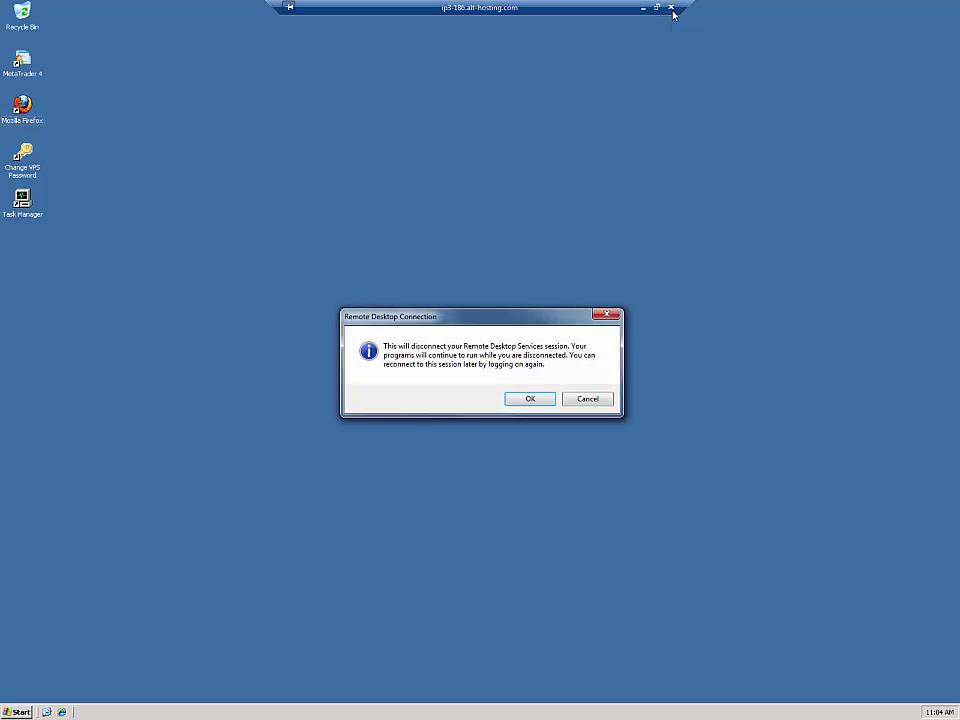
left_click(528, 399)
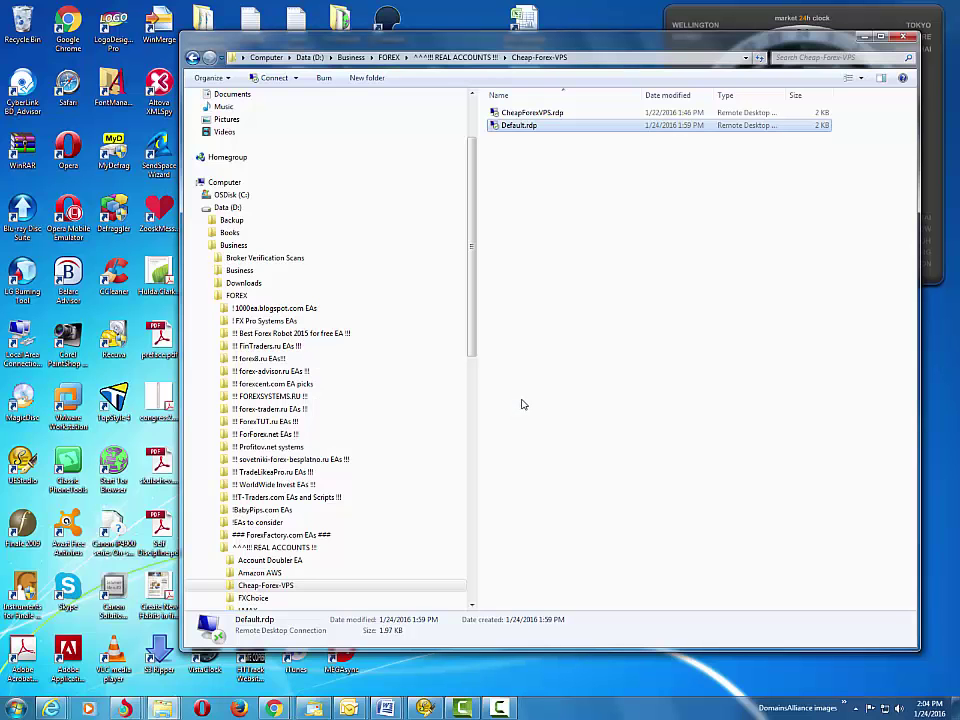